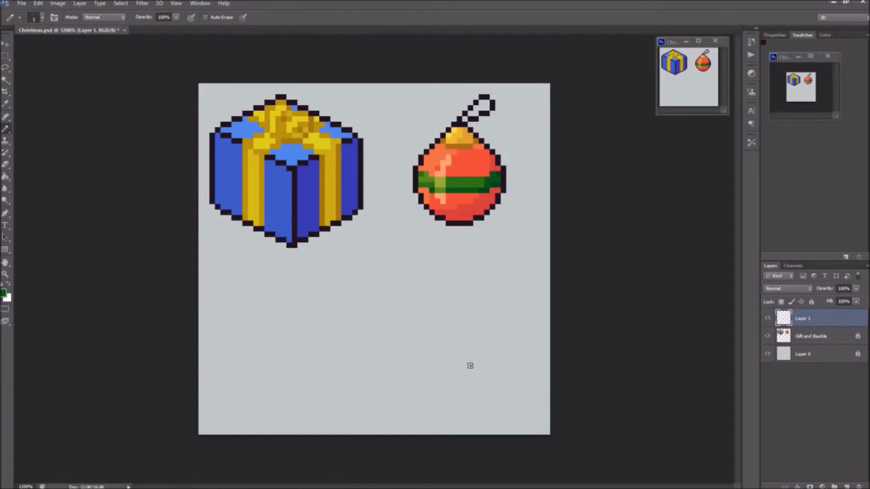
- Show the pixel grid, zoom in, pencil the tree's black slanted left edge and base, then select it
key(ctrl+apostrophe)
key(z)
click(365, 365)
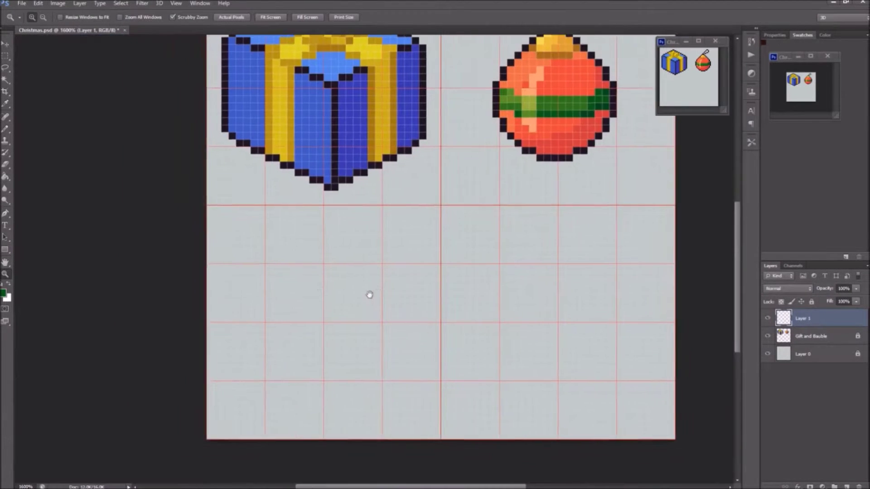
key(b)
mouse_move(322, 219)
mouse_down()
mouse_move(308, 229)
mouse_move(335, 230)
mouse_move(301, 258)
mouse_move(265, 372)
mouse_move(247, 392)
mouse_move(358, 407)
mouse_up()
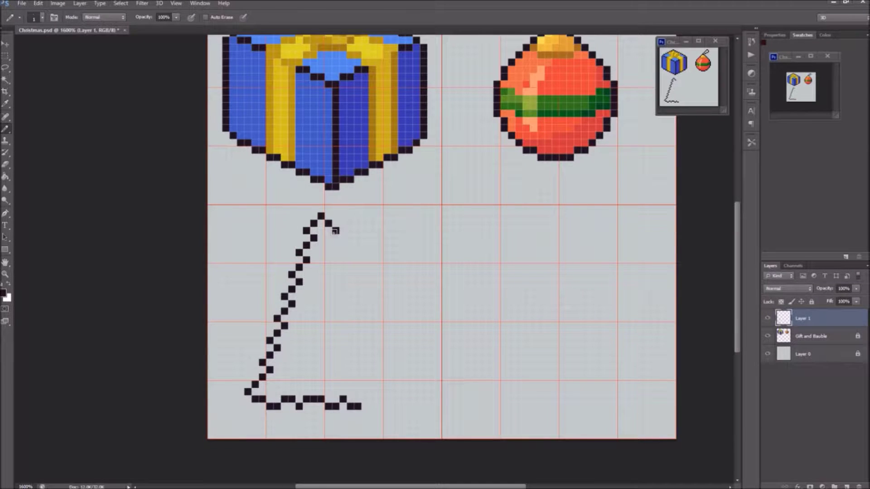
key(m)
mouse_move(237, 205)
mouse_down()
mouse_move(316, 292)
mouse_move(317, 394)
mouse_up()
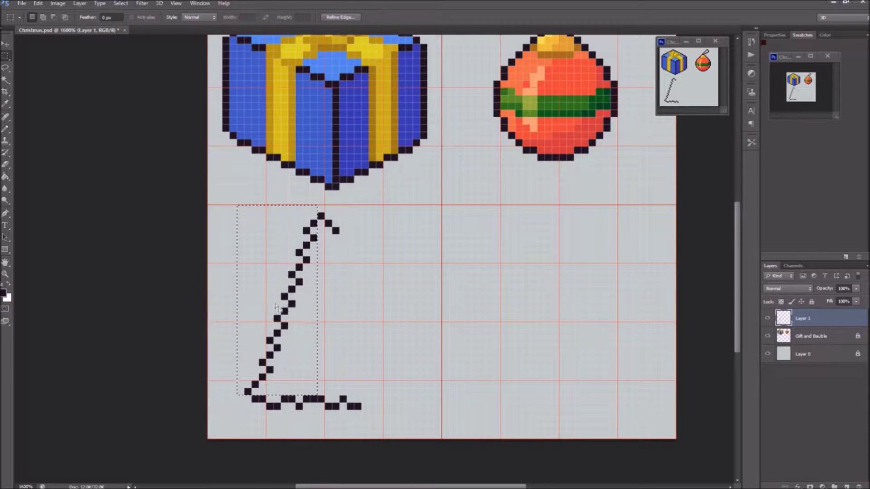
- Duplicate the slanted line, flip the copy horizontally, and move it to close the triangle
mouse_move(278, 308)
mouse_down()
mouse_move(456, 291)
mouse_move(395, 307)
mouse_up()
right_click(411, 112)
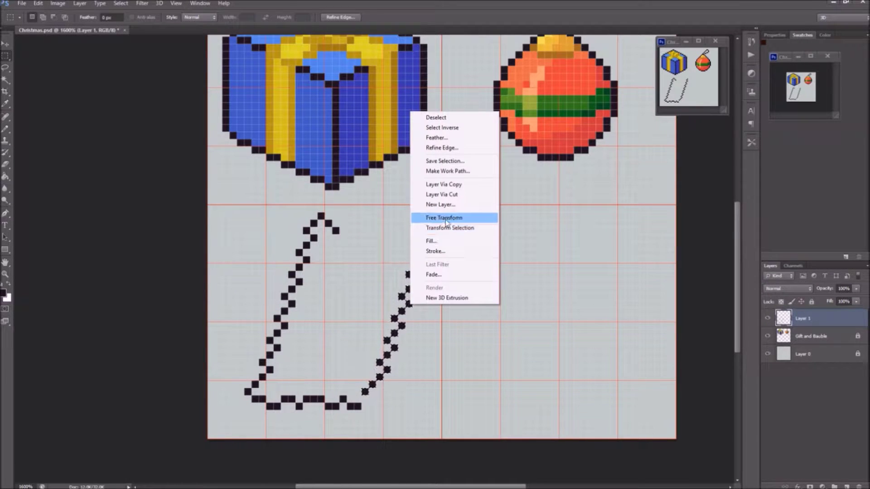
click(446, 219)
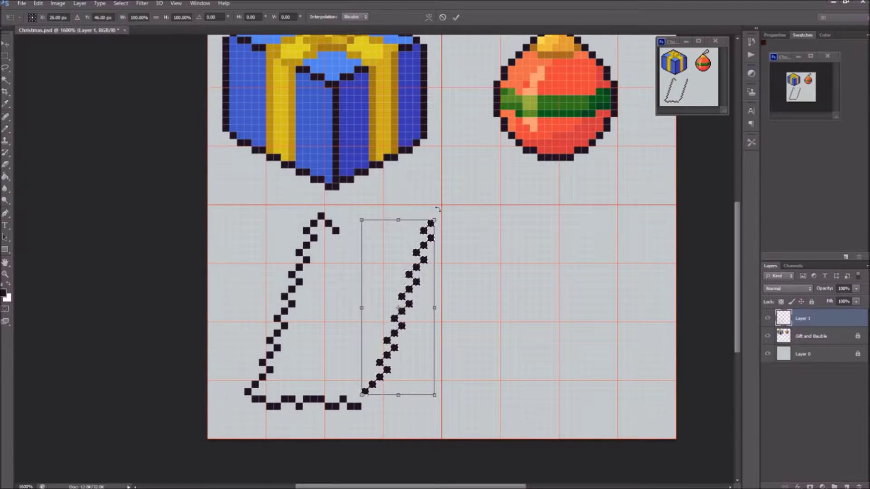
key(Return)
click(38, 3)
mouse_move(92, 182)
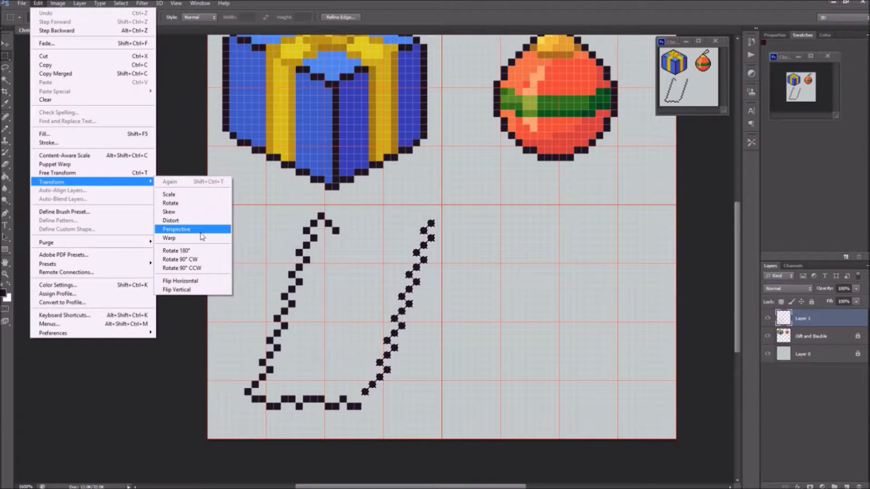
click(204, 281)
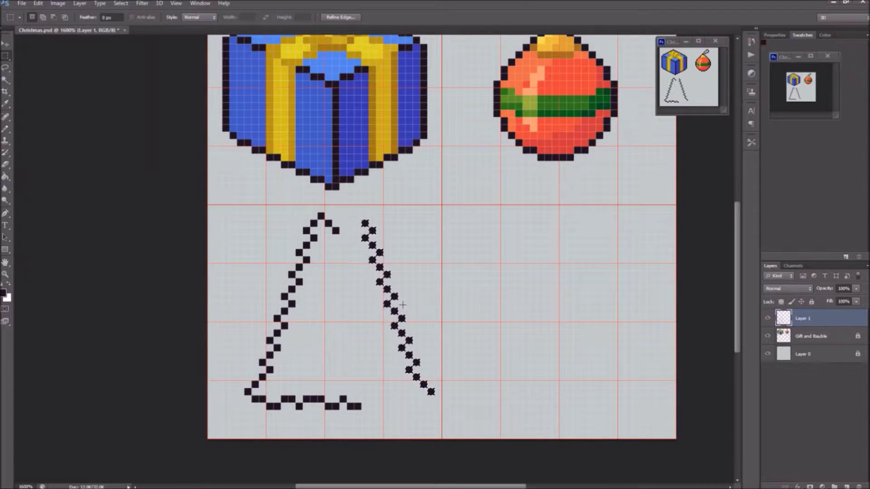
drag(402, 306, 366, 306)
key(ctrl+d)
- Tidy the triangle's bottom edge with Pencil and Eraser, and draw a small trunk below
key(b)
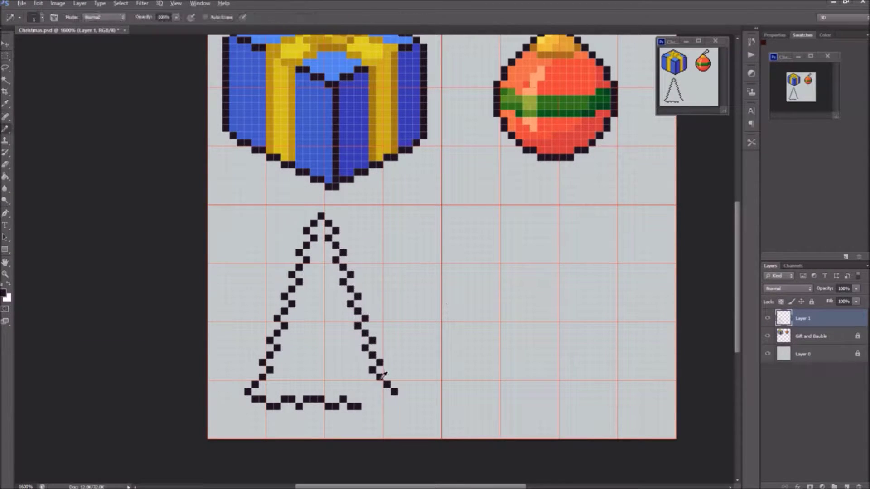
drag(387, 398, 363, 405)
click(318, 401)
key(e)
drag(320, 400, 305, 408)
key(b)
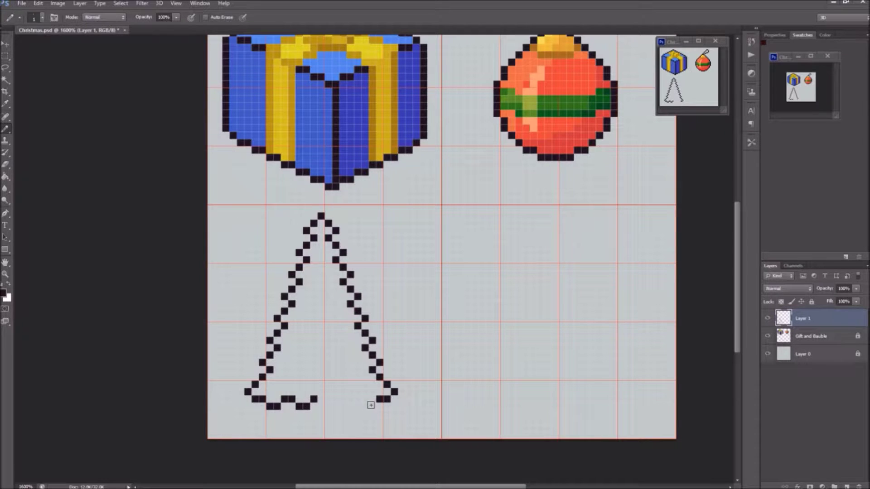
drag(371, 405, 320, 405)
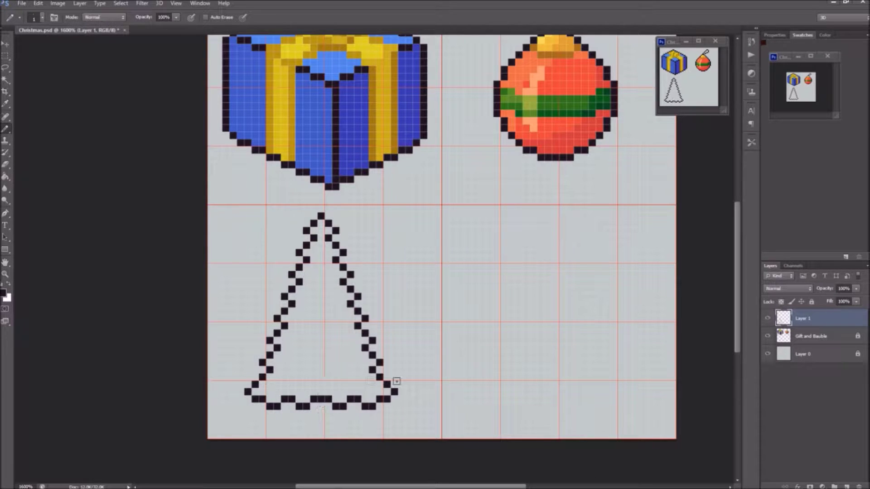
mouse_move(304, 410)
mouse_down()
mouse_move(314, 428)
mouse_move(340, 416)
mouse_move(320, 428)
mouse_up()
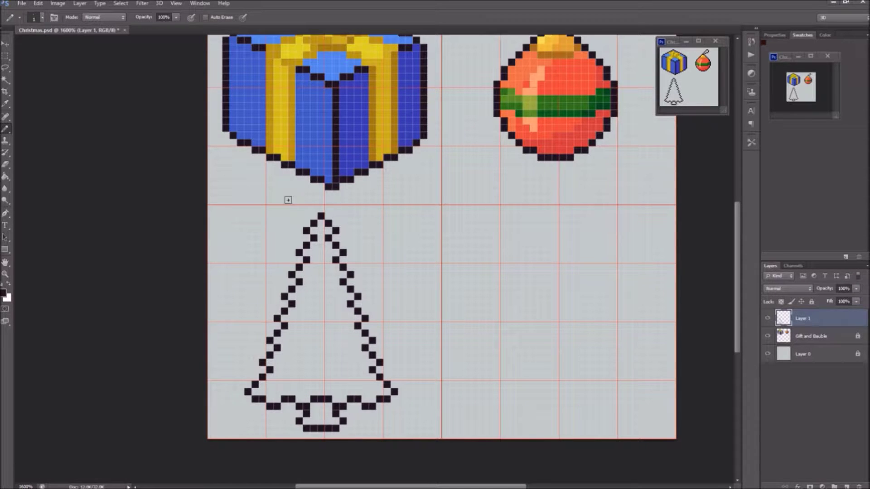
- Fill the tree outline with green and shade its right inner edge dark green
key(g)
click(332, 345)
key(b)
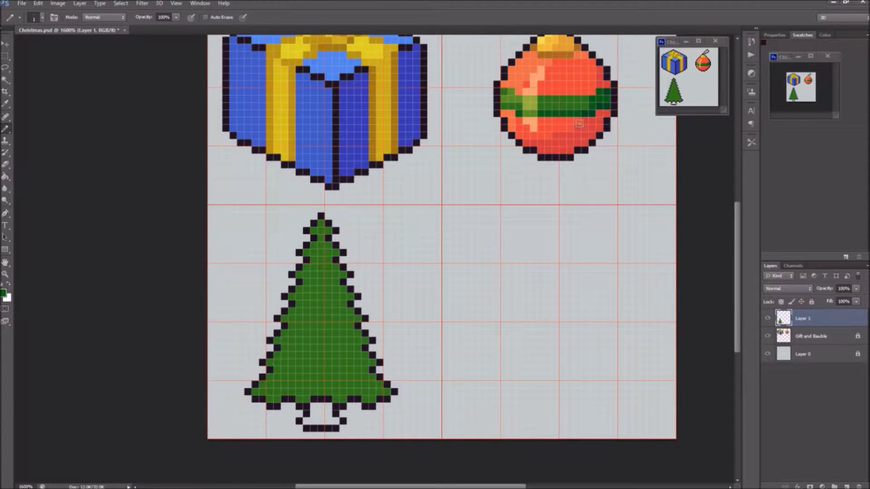
mouse_move(329, 229)
mouse_down()
mouse_move(356, 349)
mouse_move(381, 395)
mouse_move(257, 398)
mouse_move(266, 382)
mouse_up()
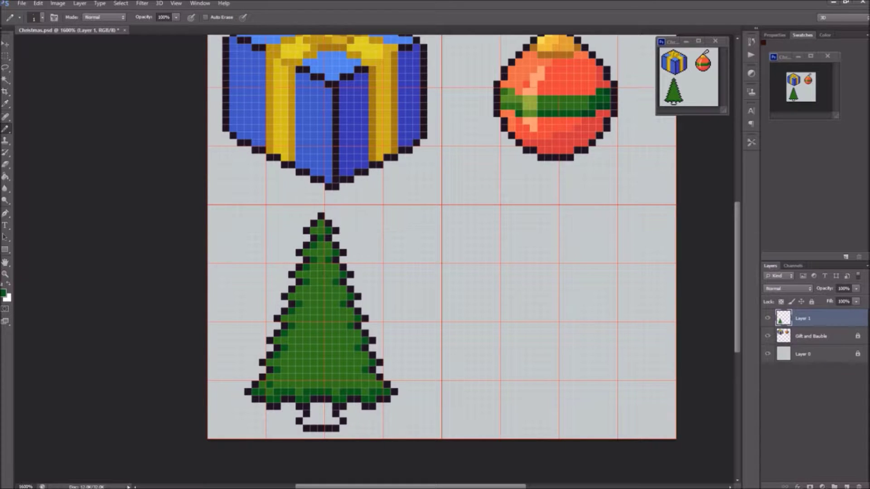
- Scatter dark-green shading pixels through the tree's foliage
click(317, 280)
click(328, 281)
click(307, 299)
click(318, 306)
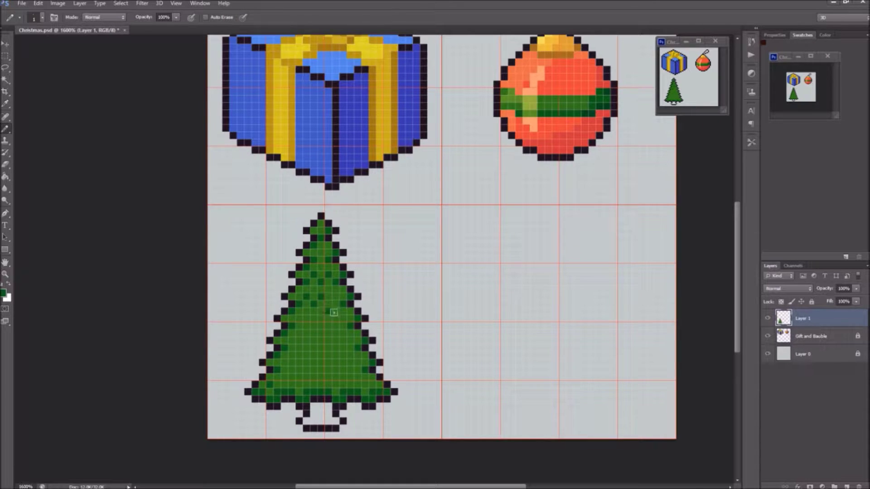
click(342, 315)
click(310, 323)
click(314, 340)
click(321, 348)
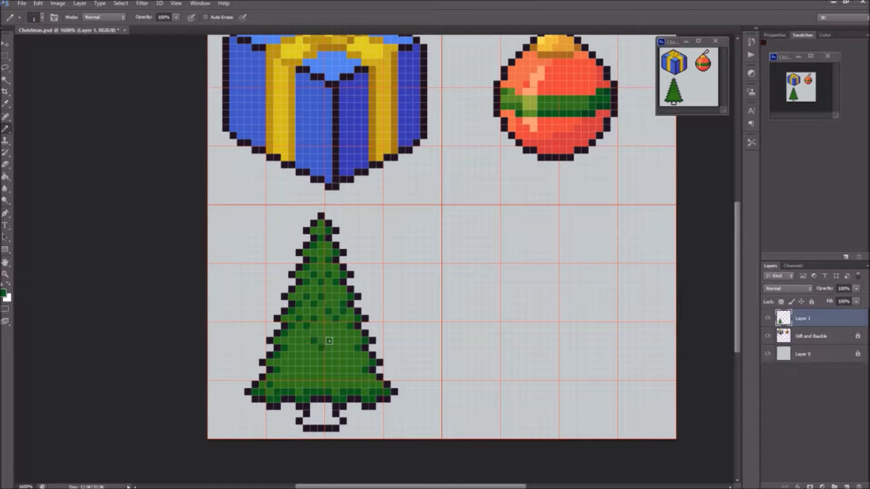
click(292, 356)
click(322, 373)
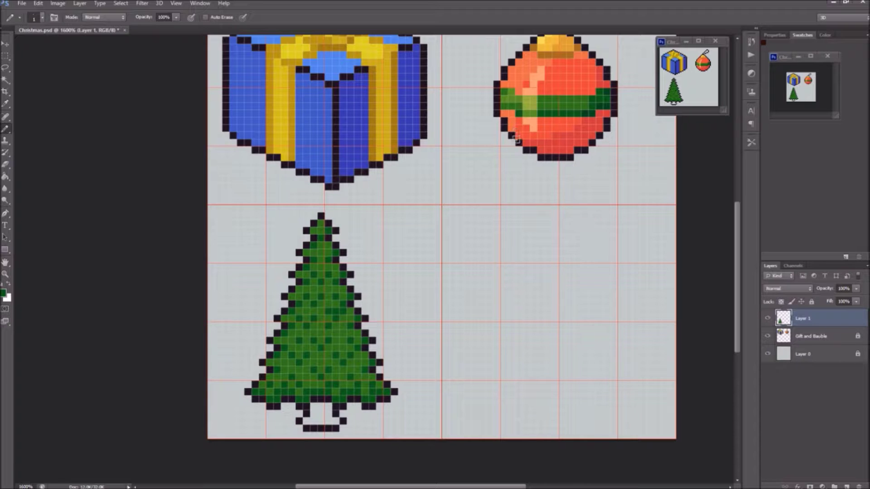
- Pick a light green and paint highlight pixels down the tree's upper left edge
alt+click(518, 96)
click(313, 229)
click(304, 253)
click(295, 275)
- Add light-green highlight pixels along the rest of the tree's left edge and inside the foliage
click(291, 296)
click(289, 320)
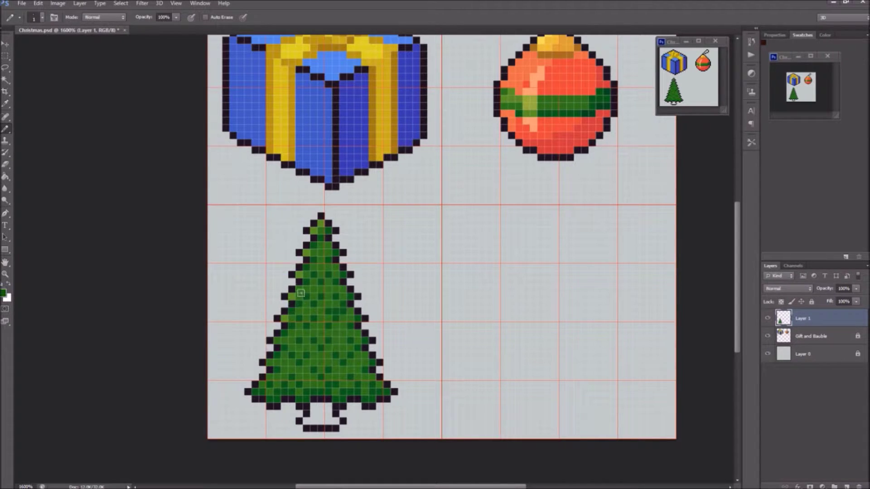
click(279, 339)
click(272, 364)
click(262, 386)
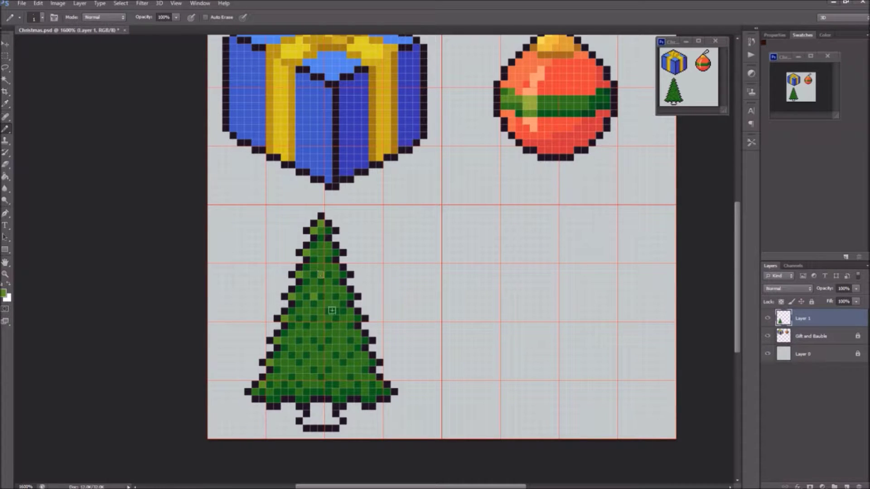
click(322, 340)
click(341, 354)
drag(316, 272, 279, 383)
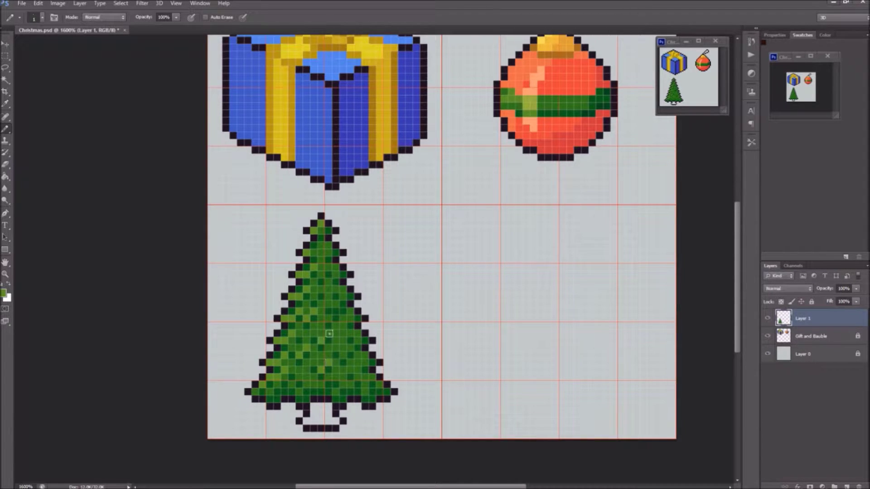
drag(352, 310, 326, 249)
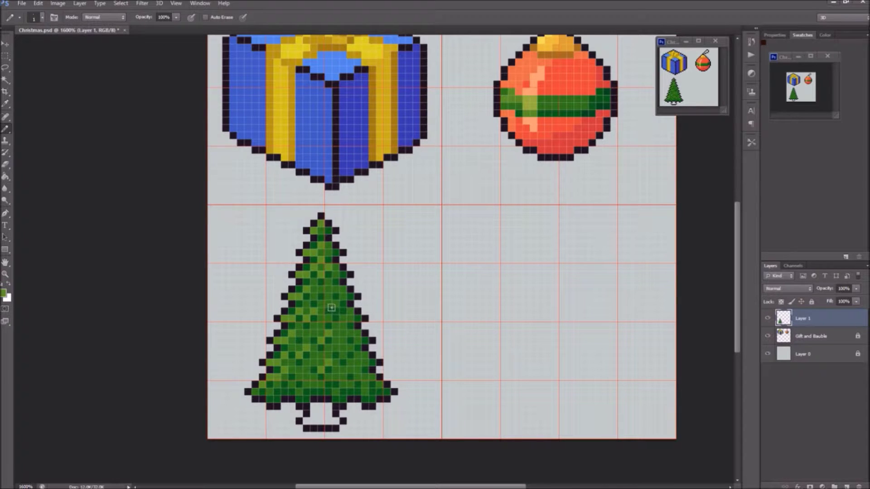
alt+click(306, 374)
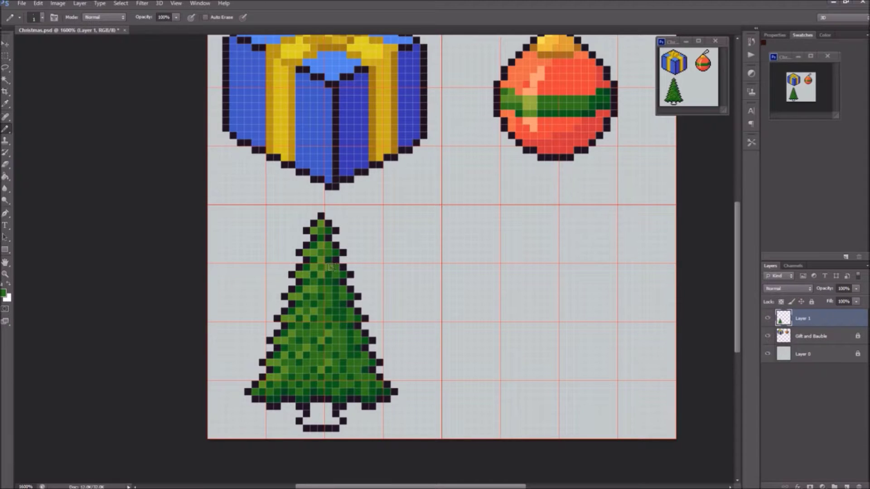
- Darken a pixel inside the tree and add yellow-green highlights across the lower foliage
alt+click(331, 258)
click(343, 331)
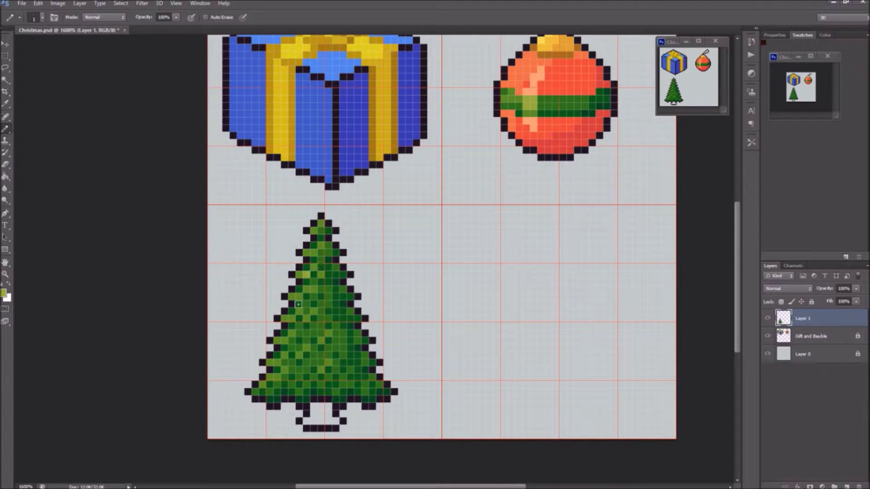
click(321, 339)
click(299, 354)
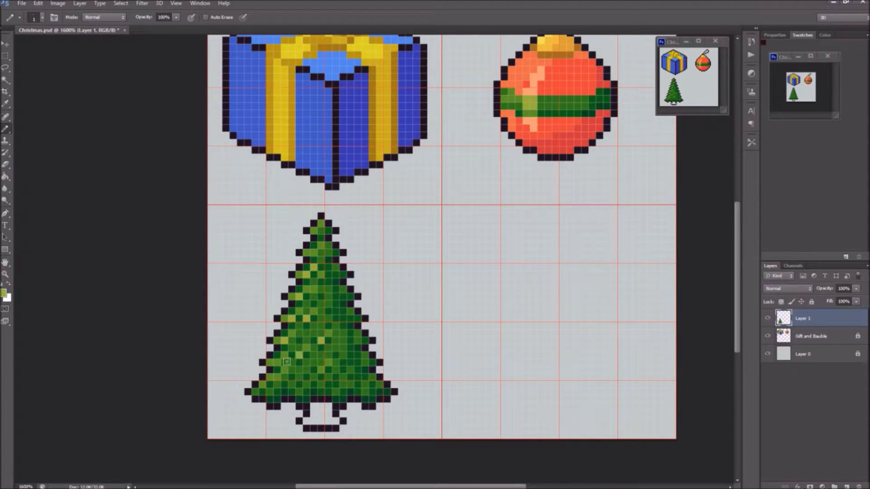
click(277, 363)
click(271, 378)
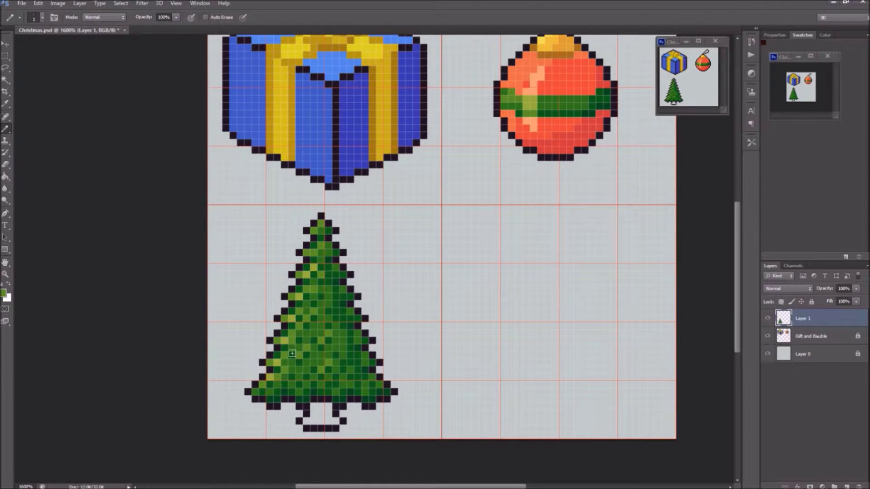
- Lighten a few pixels near the tree's top
click(322, 223)
click(314, 231)
click(321, 245)
click(314, 231)
- Choose a warm brown in the Color Picker and fill the tree trunk with it
alt+click(546, 107)
click(5, 294)
drag(439, 213, 439, 230)
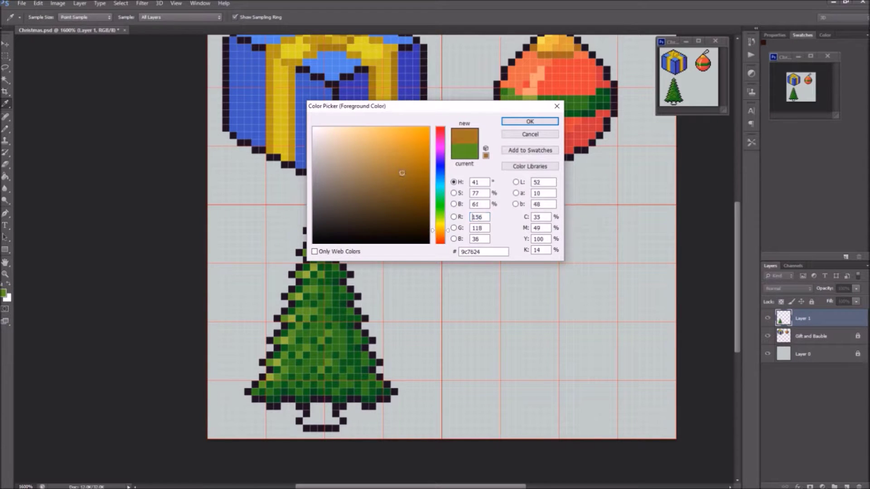
click(401, 195)
click(529, 121)
drag(308, 407, 333, 425)
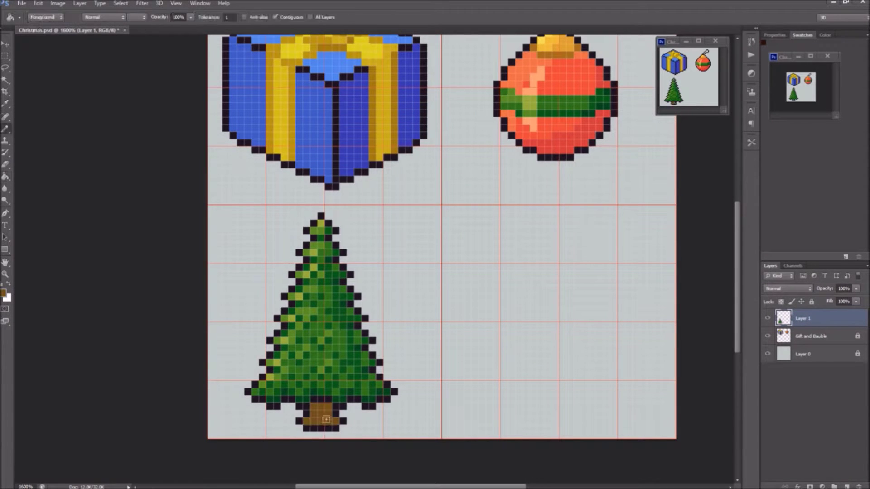
- Shade the trunk's lower part in a darker brown and mix another brown tone
click(5, 294)
click(403, 198)
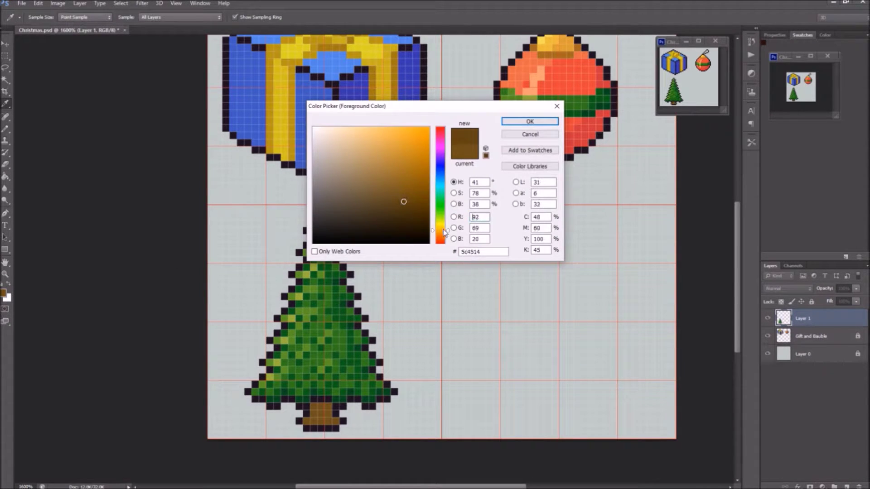
click(523, 122)
drag(320, 421, 333, 423)
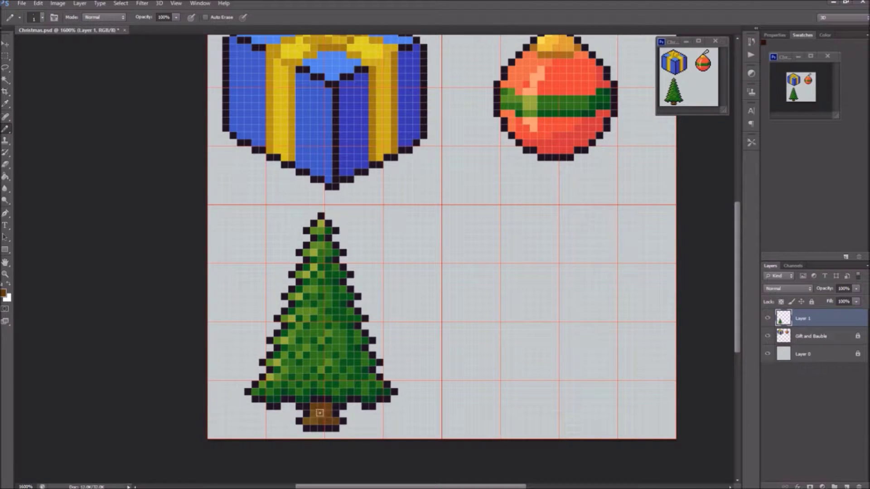
click(5, 294)
click(398, 186)
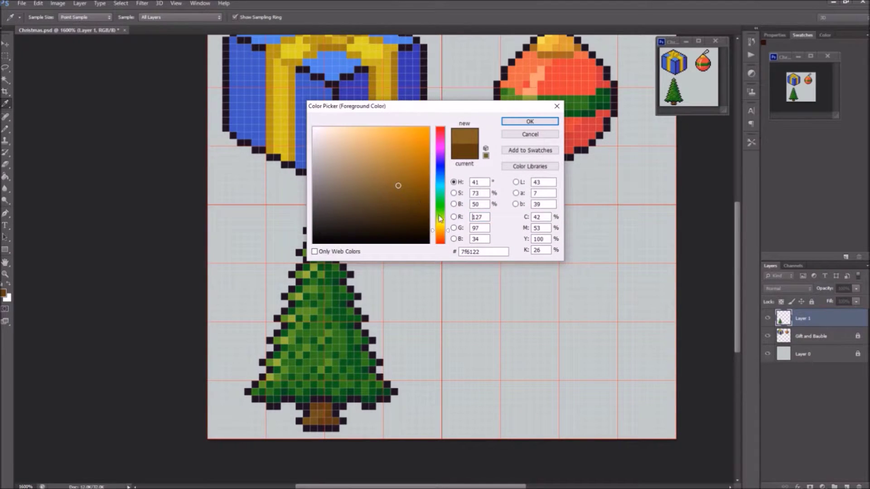
drag(440, 233, 440, 227)
click(522, 122)
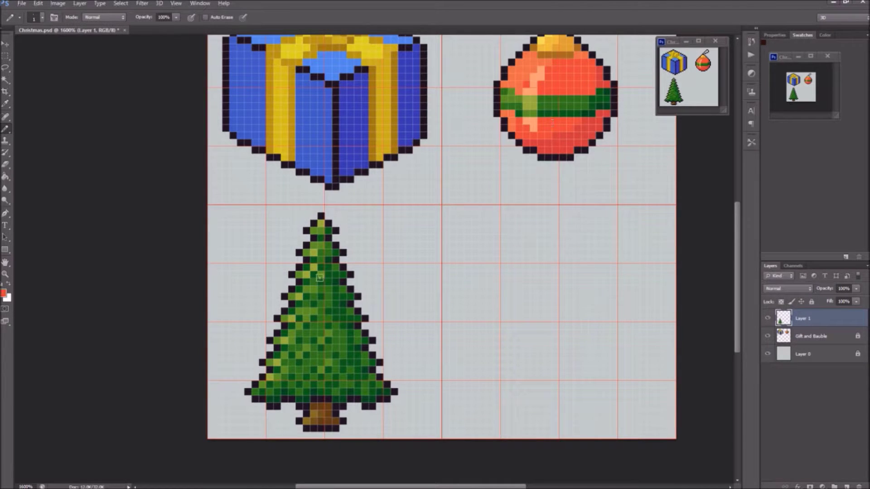
- Place red and blue ornament pixels across the tree, correcting misplaced ones
key(ctrl+z)
click(306, 362)
click(305, 310)
click(313, 327)
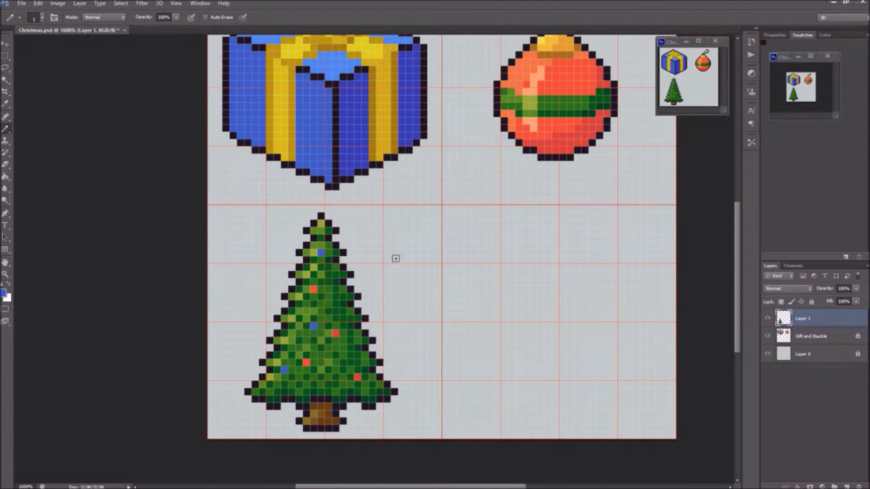
click(349, 312)
click(342, 356)
alt+click(373, 50)
scroll(390, 125, down, 1)
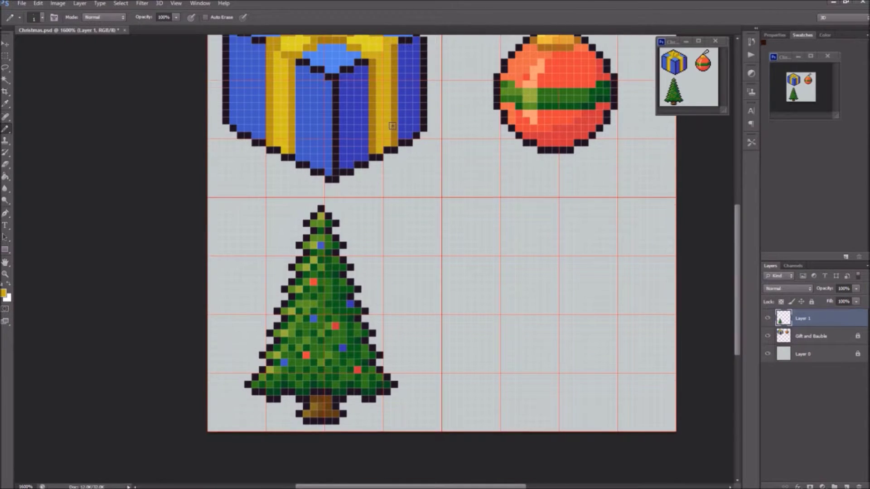
alt+click(284, 362)
- Pan to the empty square and draw the head's two black sides and top arch
drag(551, 272, 463, 250)
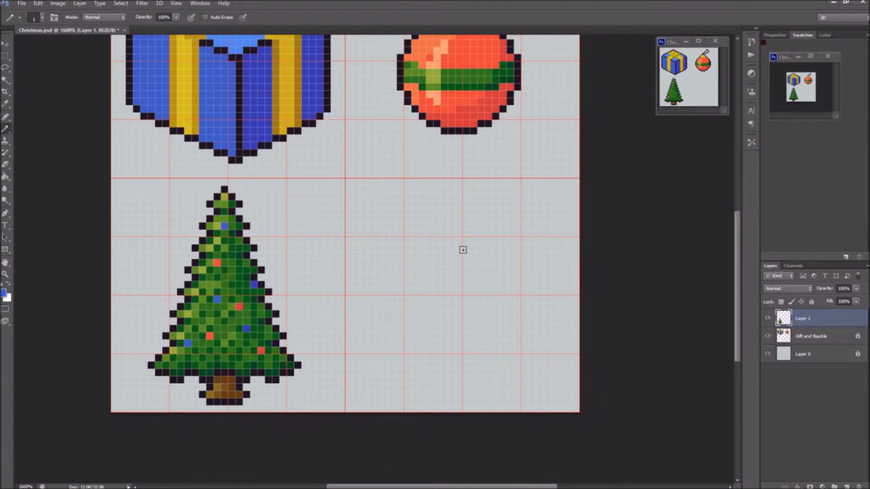
alt+click(238, 382)
drag(408, 245, 408, 292)
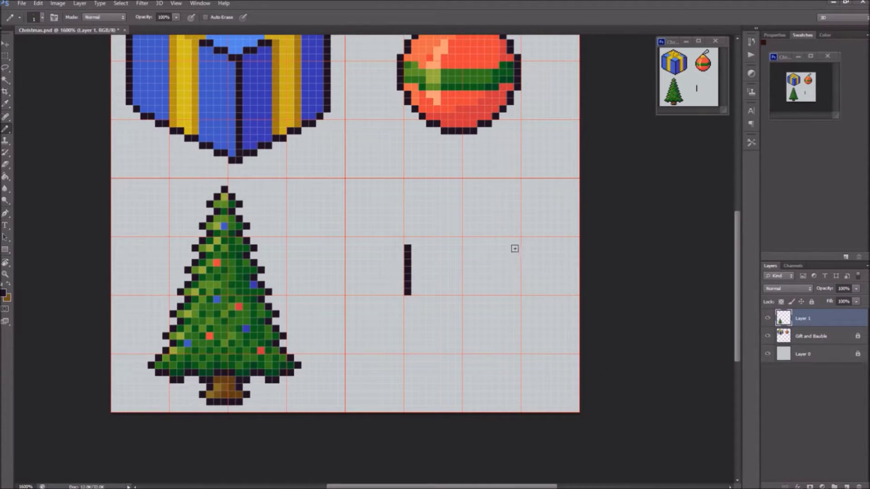
drag(517, 246, 517, 287)
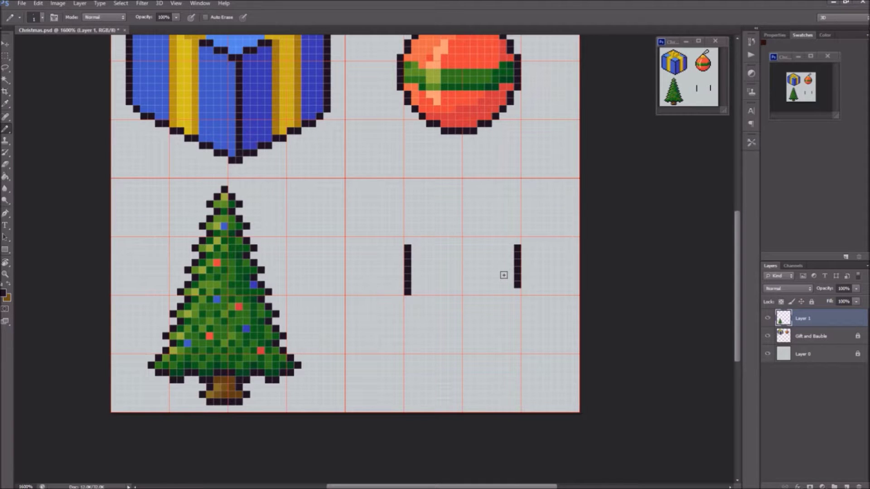
mouse_move(417, 239)
mouse_down()
mouse_move(412, 229)
mouse_move(435, 217)
mouse_move(496, 219)
mouse_move(485, 214)
mouse_up()
- Select the arch outline and move it slightly lower
key(e)
key(m)
drag(384, 192, 550, 322)
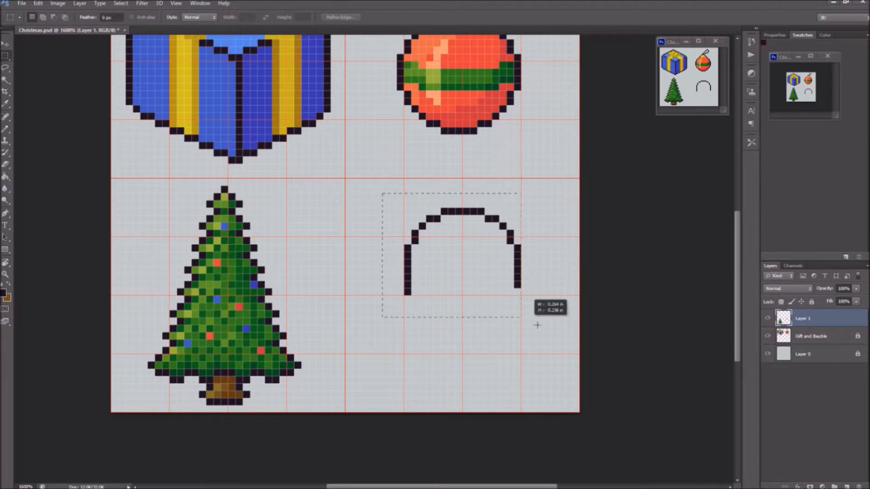
key(v)
drag(445, 235, 448, 262)
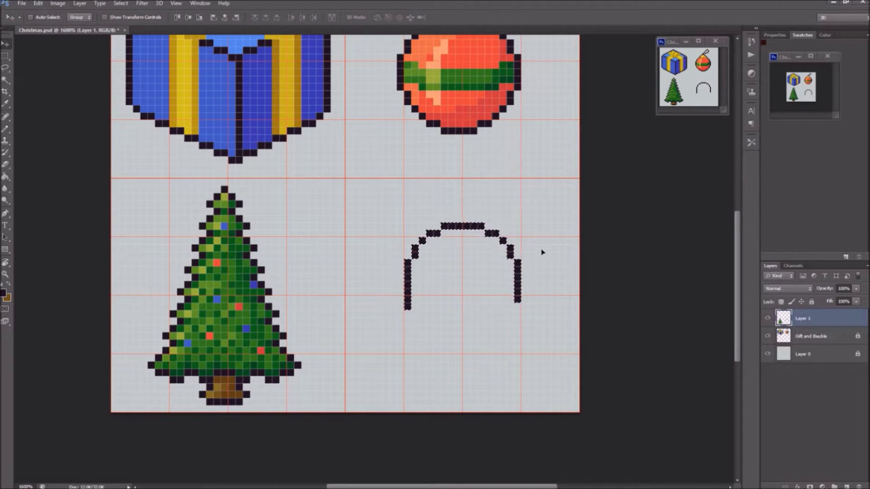
key(b)
key(b)
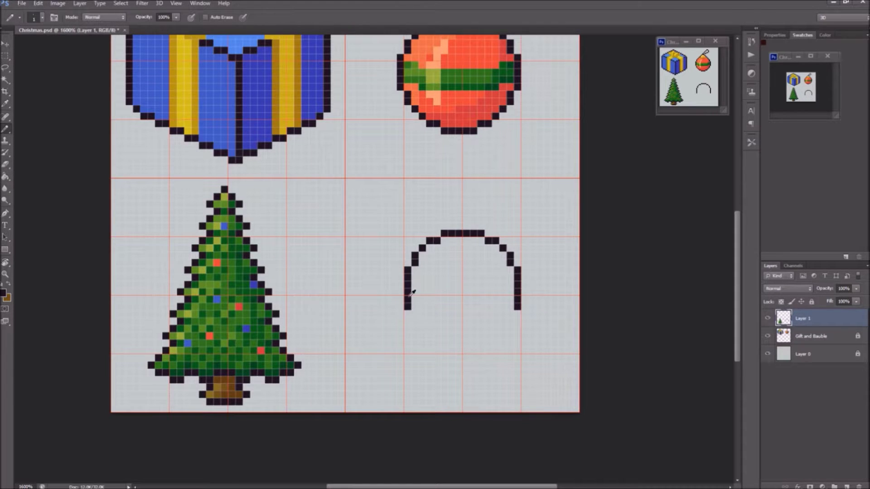
- Close the outline into an oval, erase a stray lower-right pixel, and start the left ear
mouse_move(400, 312)
mouse_down()
mouse_move(400, 344)
mouse_move(489, 399)
mouse_up()
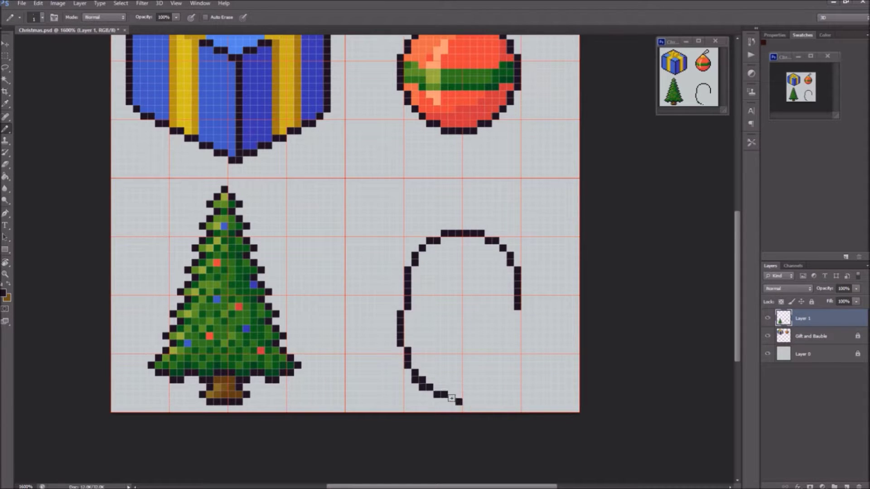
mouse_move(523, 313)
mouse_down()
mouse_move(524, 367)
mouse_move(524, 346)
mouse_move(517, 370)
mouse_move(487, 399)
mouse_up()
key(ctrl+z)
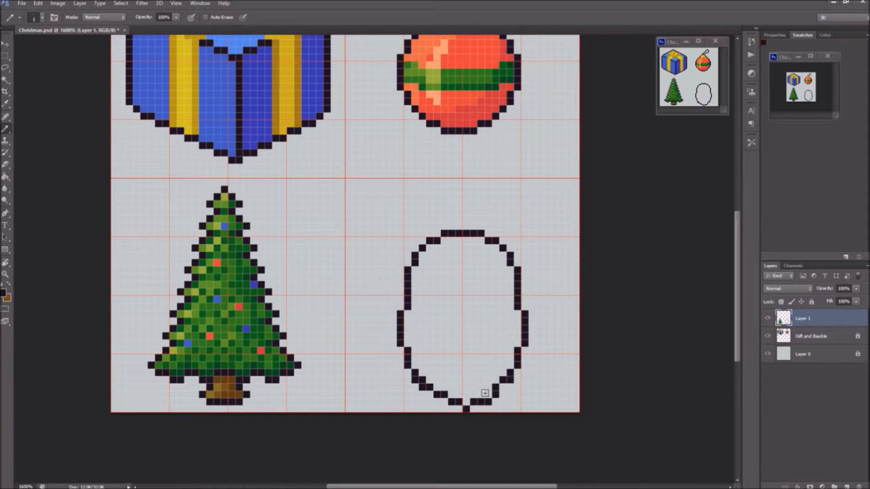
key(e)
click(495, 395)
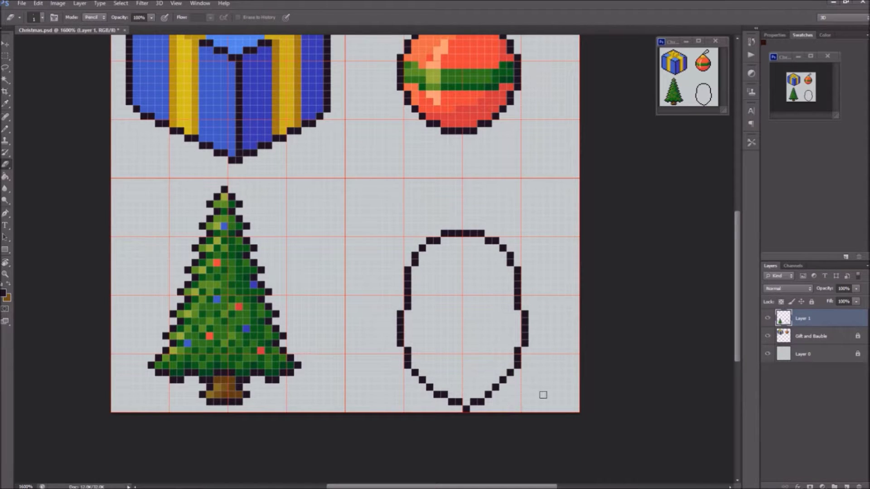
key(b)
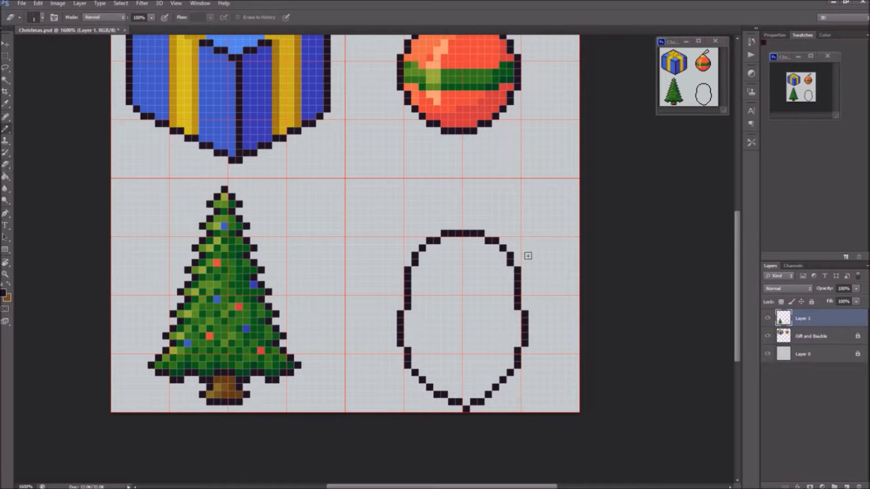
click(399, 291)
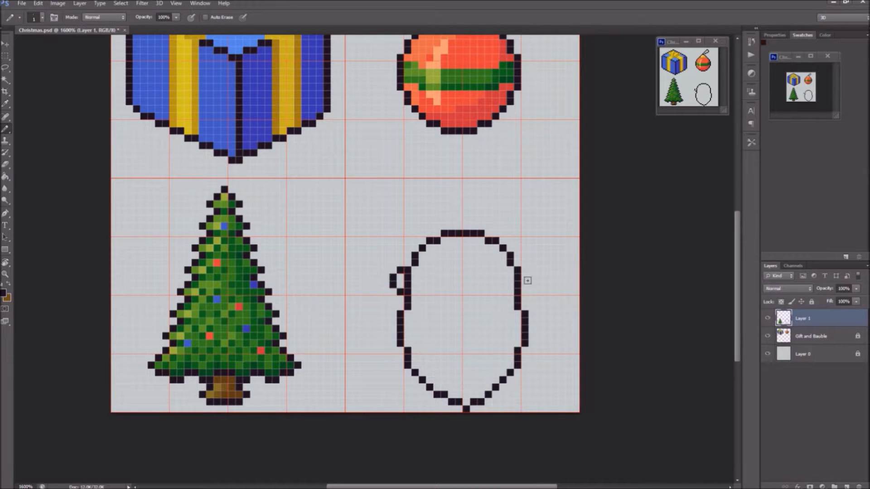
- Draw the right ear, the hat's curved outline, and its curled tip
drag(524, 289, 524, 270)
mouse_move(409, 254)
mouse_down()
mouse_move(447, 195)
mouse_move(491, 188)
mouse_move(520, 213)
mouse_up()
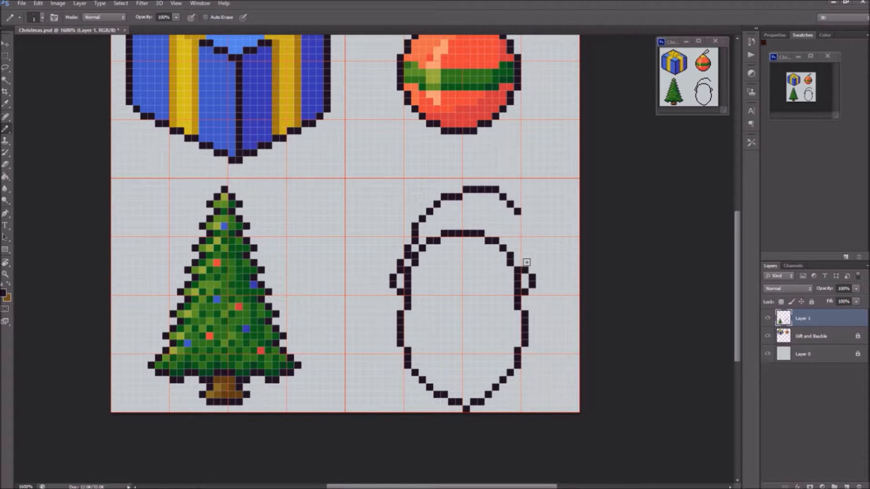
drag(527, 262, 499, 210)
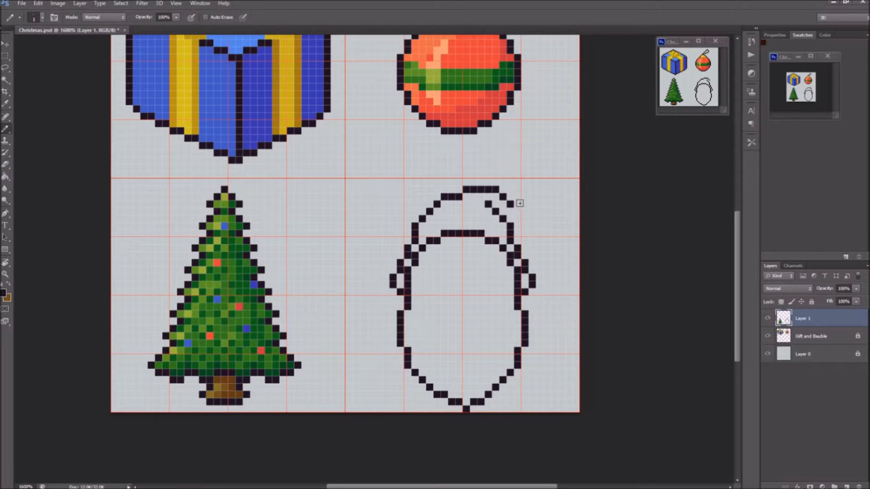
mouse_move(518, 205)
mouse_down()
mouse_move(527, 213)
mouse_move(515, 221)
mouse_up()
- Adjust the left ear pixels, undoing a stray line inside the face
click(412, 289)
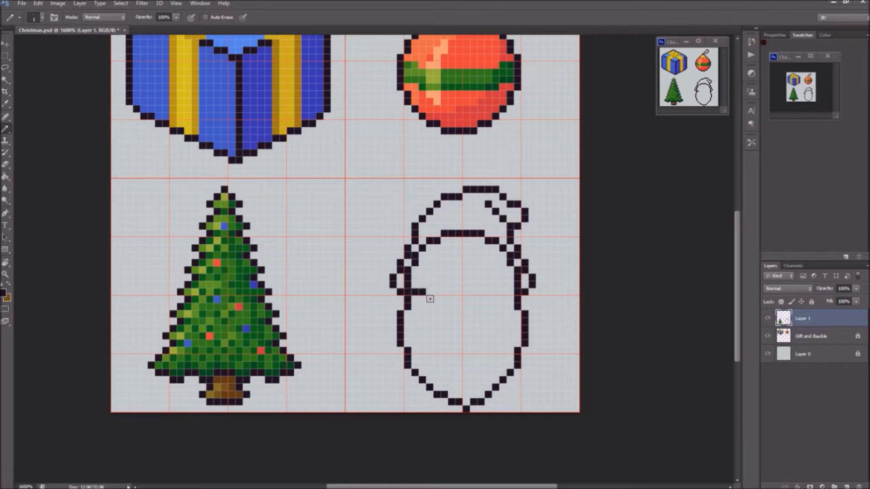
mouse_move(420, 300)
mouse_down()
mouse_move(503, 299)
mouse_move(450, 300)
mouse_up()
key(ctrl+z)
key(ctrl+z)
click(392, 270)
key(e)
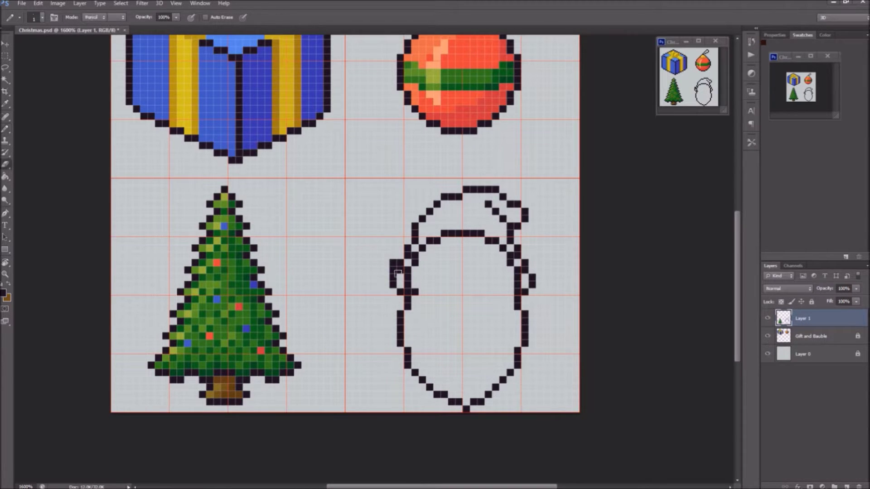
click(393, 262)
key(b)
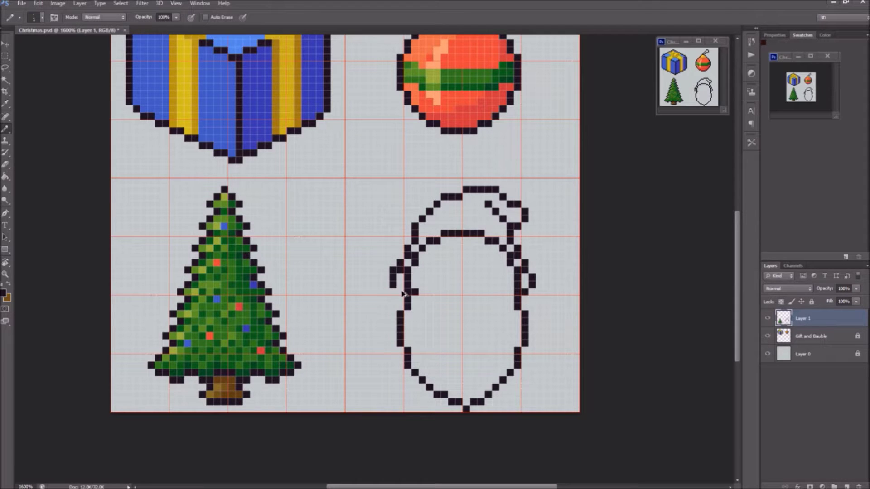
- Draw a horizontal brim line across the face and erase the old inner hat curve
drag(422, 293, 515, 292)
key(e)
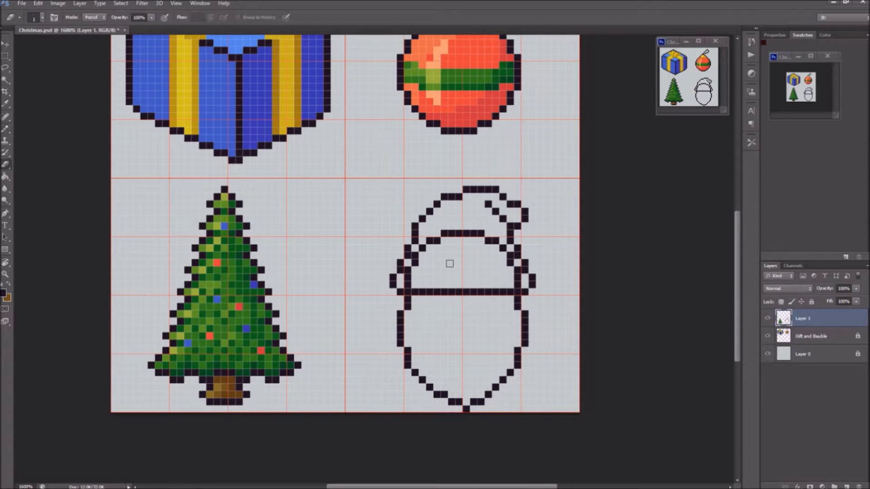
mouse_move(416, 251)
mouse_down()
mouse_move(513, 245)
mouse_move(417, 254)
mouse_move(407, 280)
mouse_up()
key(ctrl+z)
drag(511, 278, 506, 253)
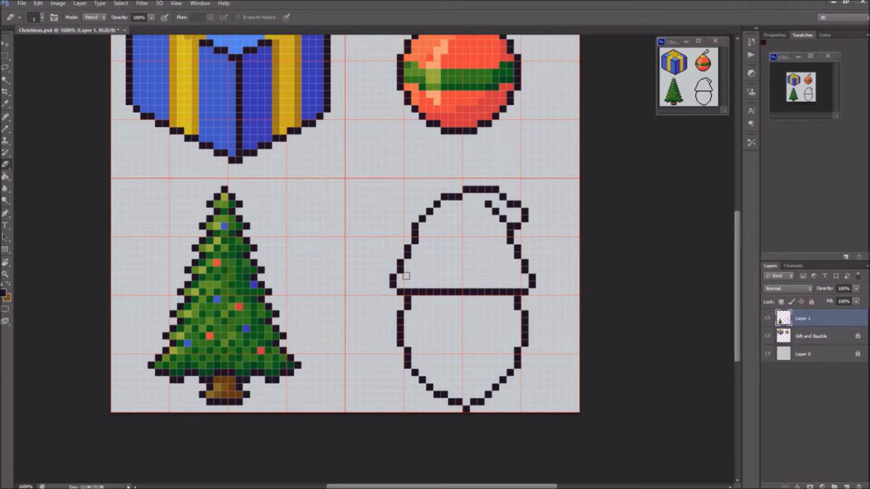
mouse_move(407, 276)
mouse_down()
mouse_move(404, 259)
mouse_move(426, 288)
mouse_move(510, 292)
mouse_move(526, 258)
mouse_up()
key(b)
- Curve both brim ends into the head outline, thickening the right join
mouse_move(448, 297)
mouse_down()
mouse_move(394, 275)
mouse_move(384, 262)
mouse_move(401, 245)
mouse_up()
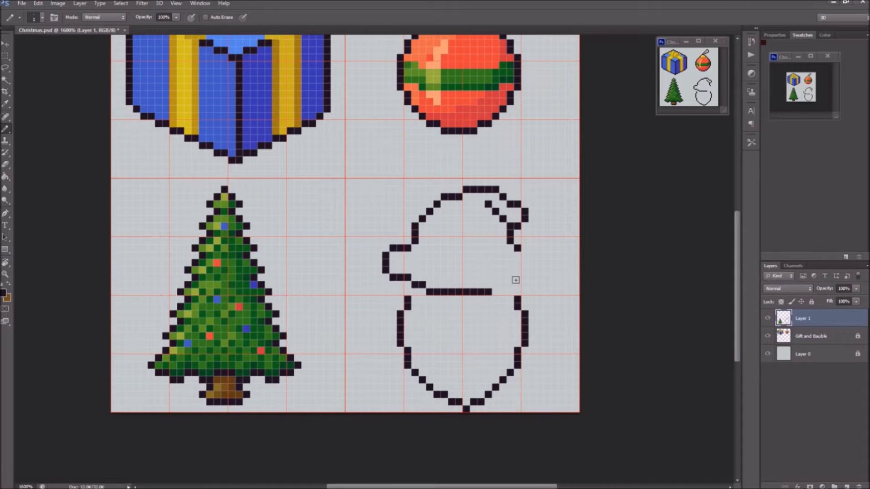
key(ctrl+alt+z)
key(ctrl+alt+z)
key(e)
click(393, 277)
key(b)
drag(392, 275, 402, 253)
mouse_move(499, 286)
mouse_down()
mouse_move(534, 268)
mouse_move(523, 253)
mouse_move(522, 291)
mouse_up()
click(406, 290)
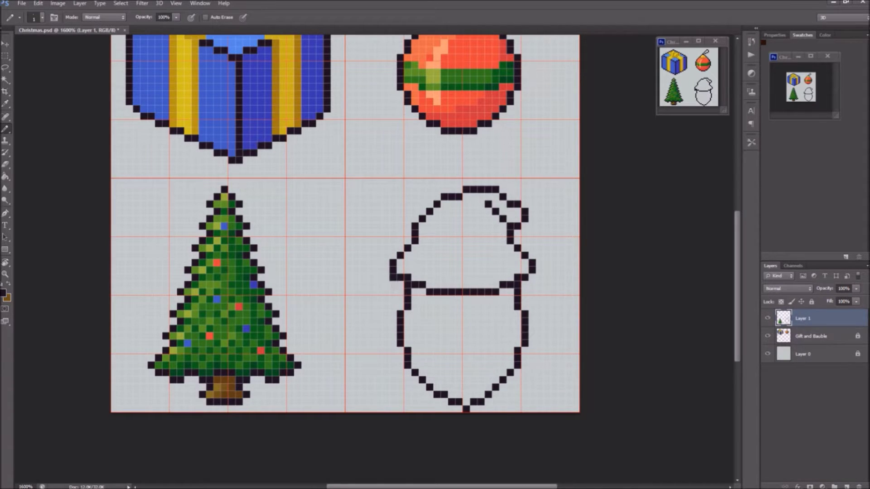
drag(524, 277, 523, 288)
- Redraw the brim line and add small bumps at its left and right ends
key(e)
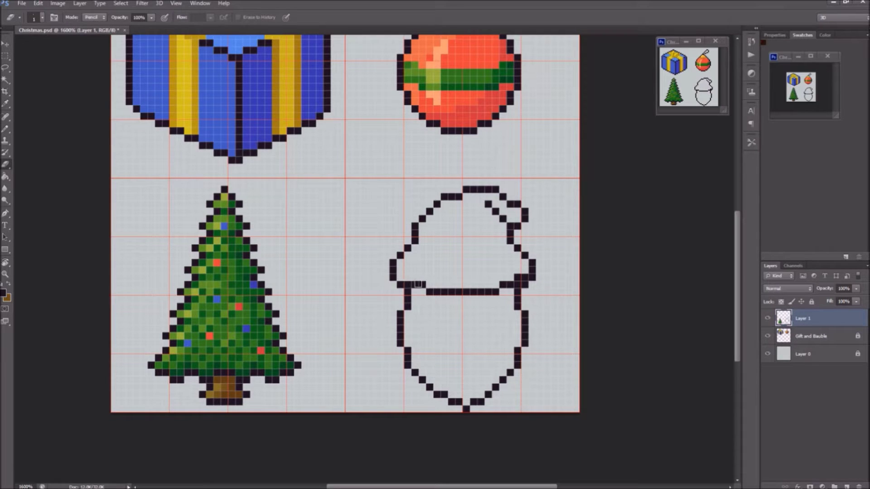
drag(415, 285, 423, 285)
drag(510, 277, 500, 285)
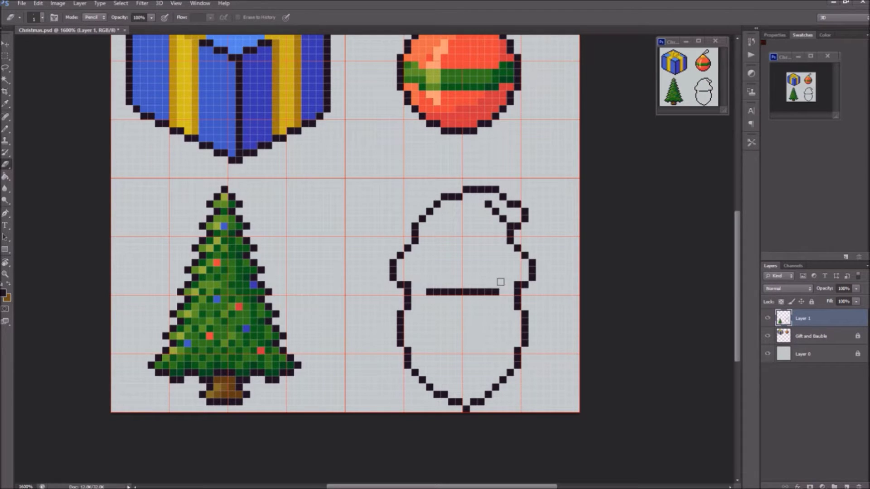
key(b)
drag(412, 292, 507, 291)
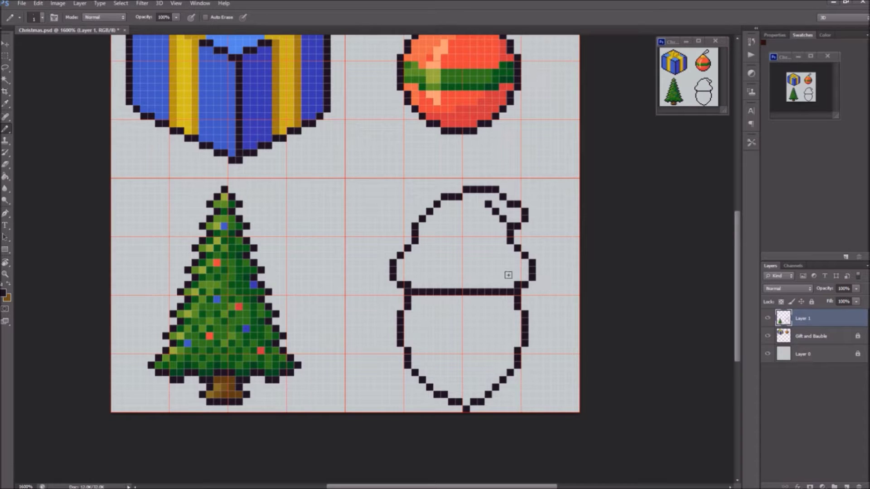
drag(391, 291, 392, 313)
drag(530, 290, 532, 311)
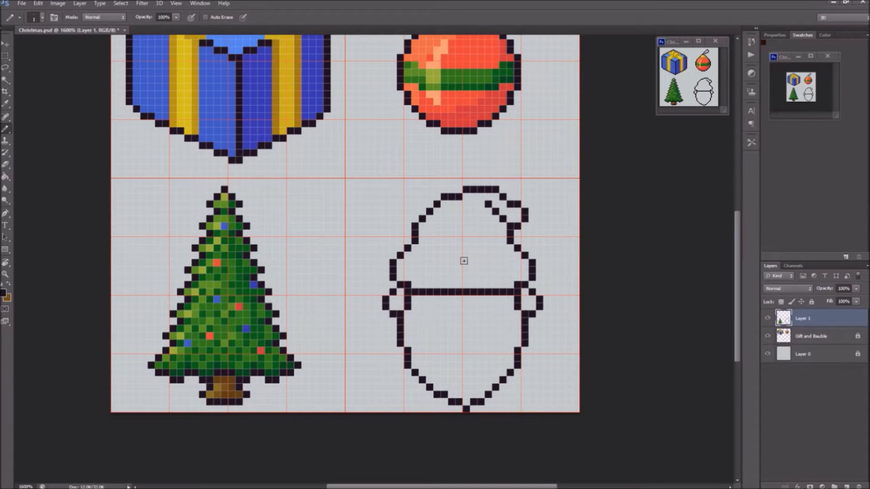
key(alt)
- Fill Santa's hat orange and paint a lighter orange highlight row along its top
key(g)
click(457, 251)
key(b)
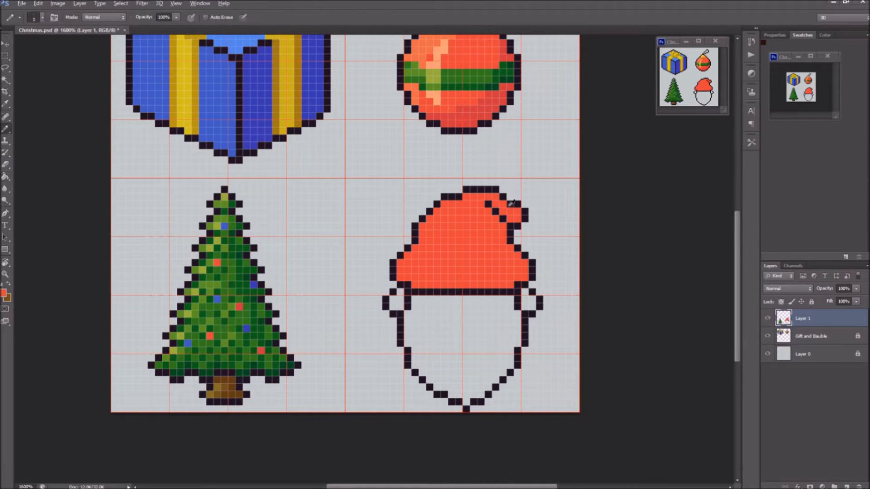
key(x)
alt+click(427, 102)
mouse_move(478, 194)
mouse_down()
mouse_move(448, 204)
mouse_move(400, 270)
mouse_move(450, 209)
mouse_move(451, 227)
mouse_up()
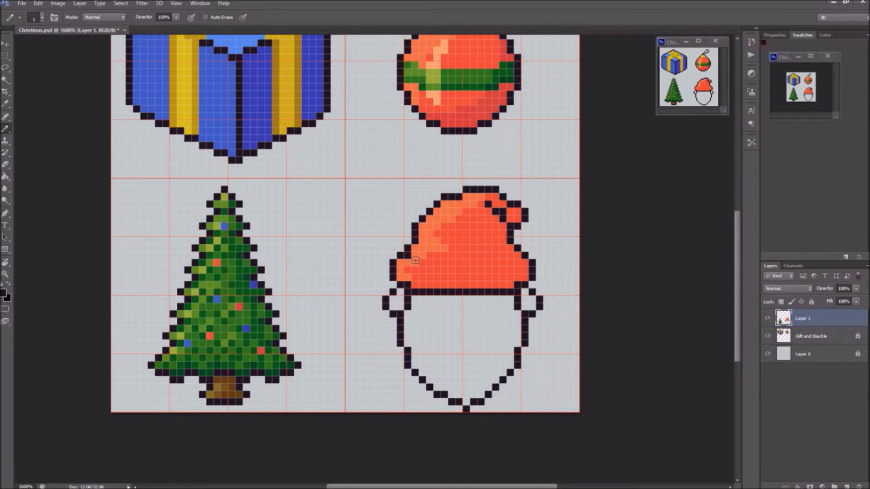
- Draw a dark line above the brim and fill the brim white
drag(415, 261, 484, 262)
key(g)
key(x)
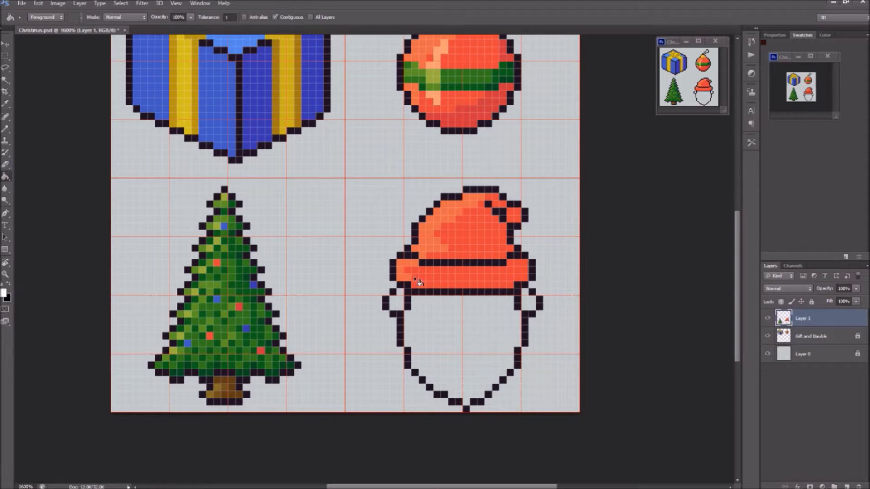
click(421, 282)
- Choose a pale, orange-tinted colour for the brim in the colour chooser
key(i)
click(4, 292)
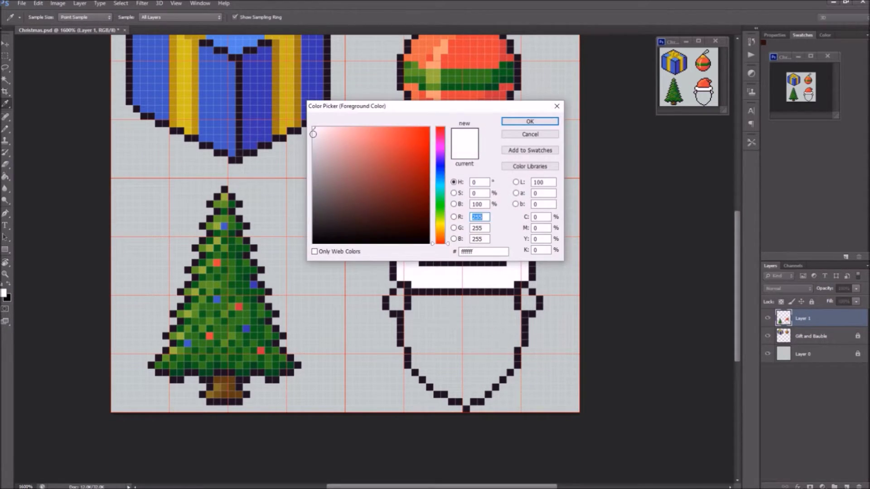
click(324, 127)
click(441, 234)
- Fill the brim cream and shade its bottom and right edges darker cream
click(529, 121)
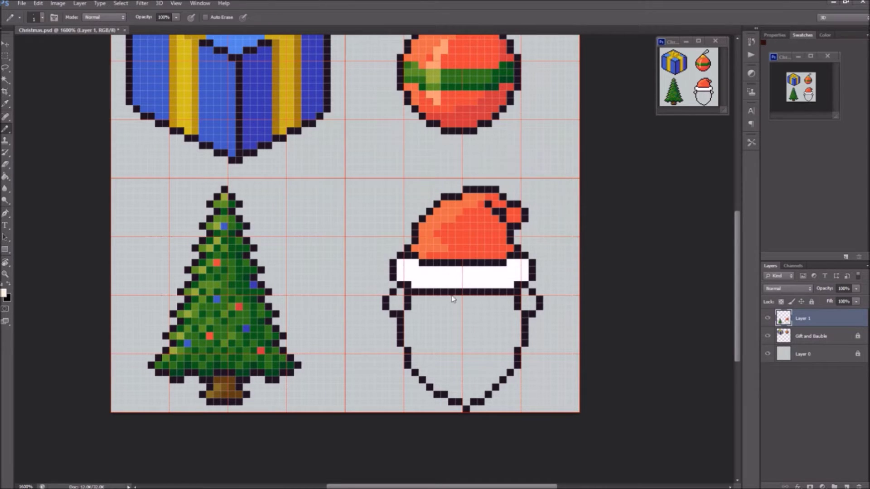
click(438, 285)
key(b)
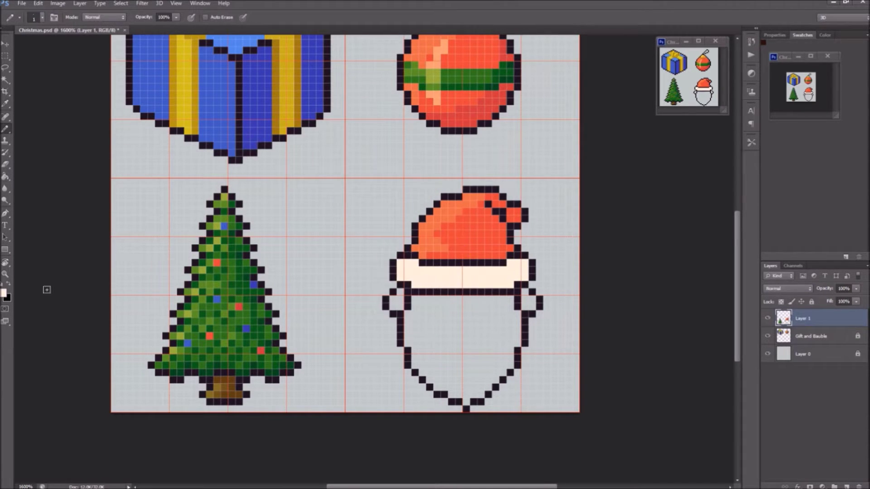
click(5, 293)
click(524, 118)
mouse_move(401, 275)
mouse_down()
mouse_move(520, 282)
mouse_move(411, 277)
mouse_up()
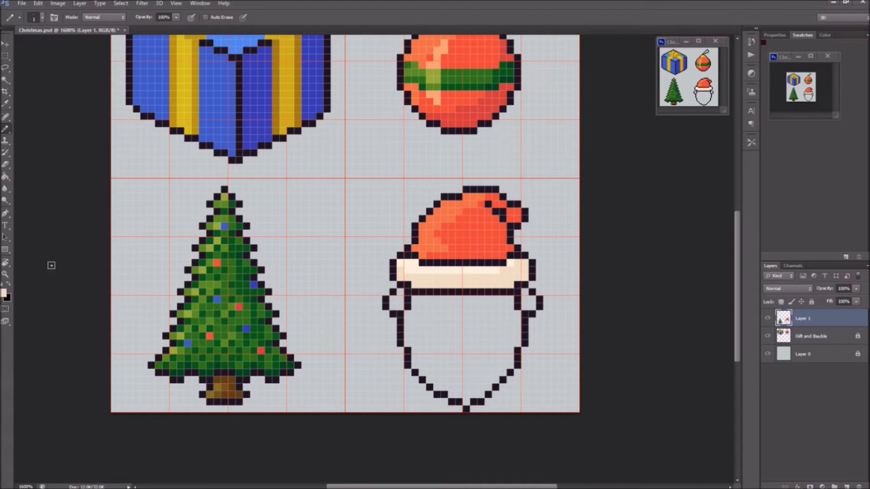
click(5, 293)
click(340, 143)
key(Return)
drag(414, 285, 517, 275)
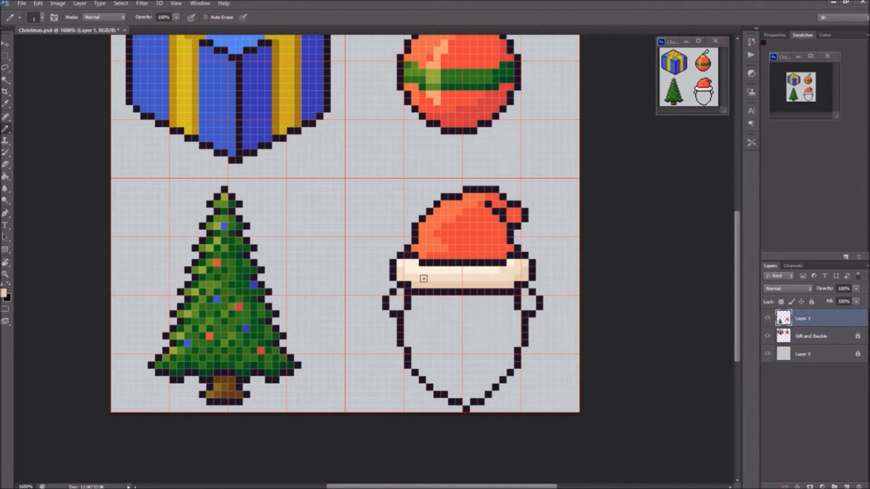
- Dot texture across the brim, make the hat tip a cream pom-pom, and add hat highlights
click(495, 278)
click(470, 275)
click(411, 270)
click(452, 275)
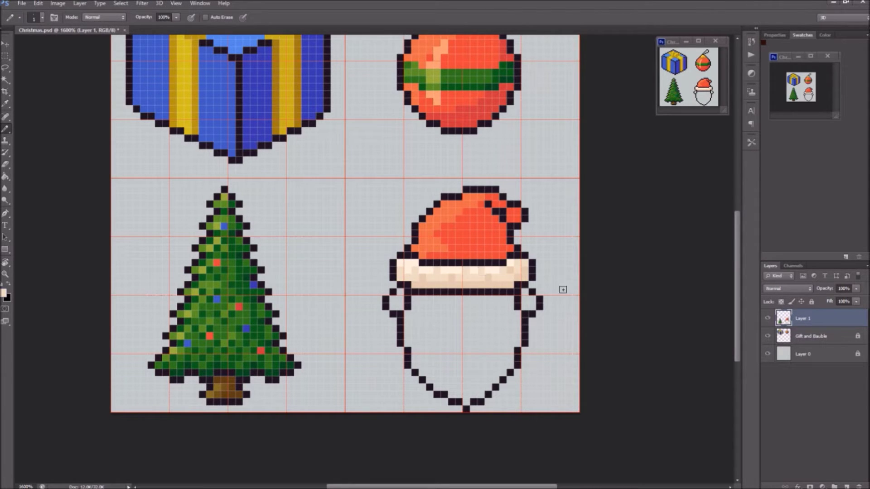
click(512, 215)
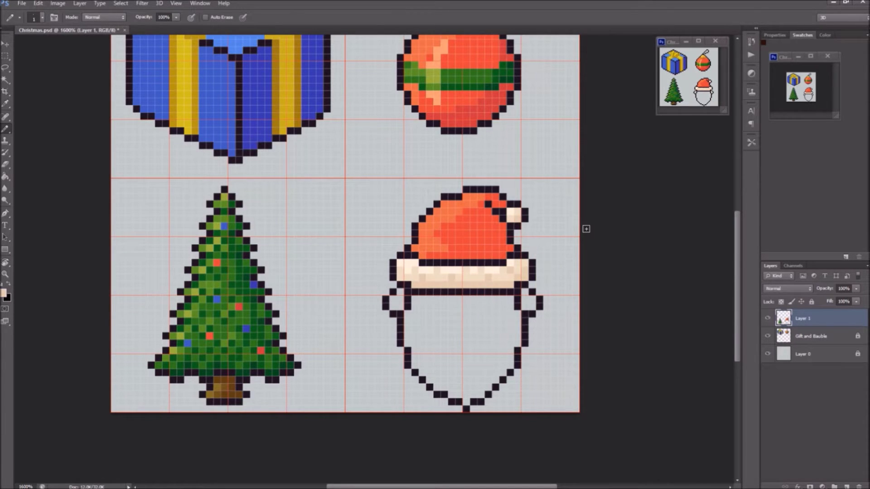
mouse_move(455, 244)
mouse_down()
mouse_move(469, 248)
mouse_move(489, 216)
mouse_up()
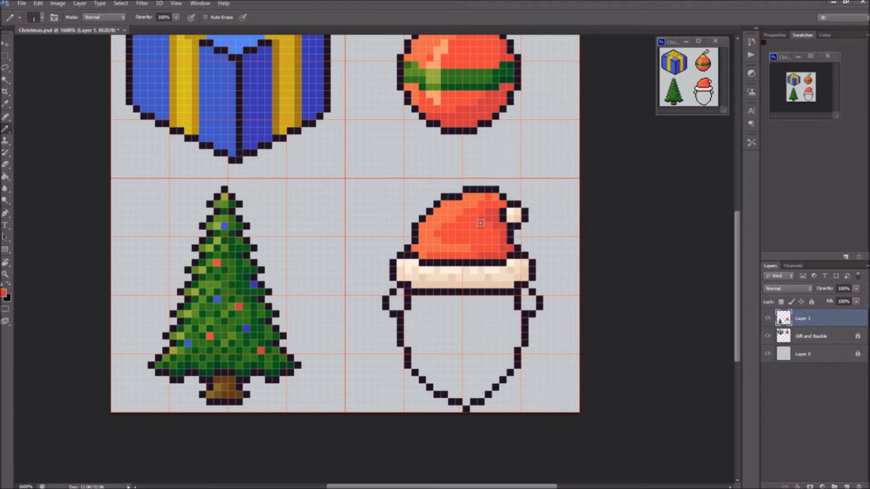
- Add darker red hat shading, then draw black beard-side and moustache lines
drag(483, 221, 496, 231)
alt+click(408, 307)
mouse_move(420, 299)
mouse_down()
mouse_move(425, 335)
mouse_move(469, 343)
mouse_up()
mouse_move(503, 297)
mouse_down()
mouse_move(490, 343)
mouse_move(472, 334)
mouse_move(485, 335)
mouse_move(469, 357)
mouse_move(481, 351)
mouse_move(459, 350)
mouse_move(485, 351)
mouse_move(476, 365)
mouse_move(484, 364)
mouse_up()
- Undo the stray curve under the moustache and add a lower beard line
key(e)
key(b)
key(ctrl+z)
key(ctrl+z)
click(437, 358)
click(487, 358)
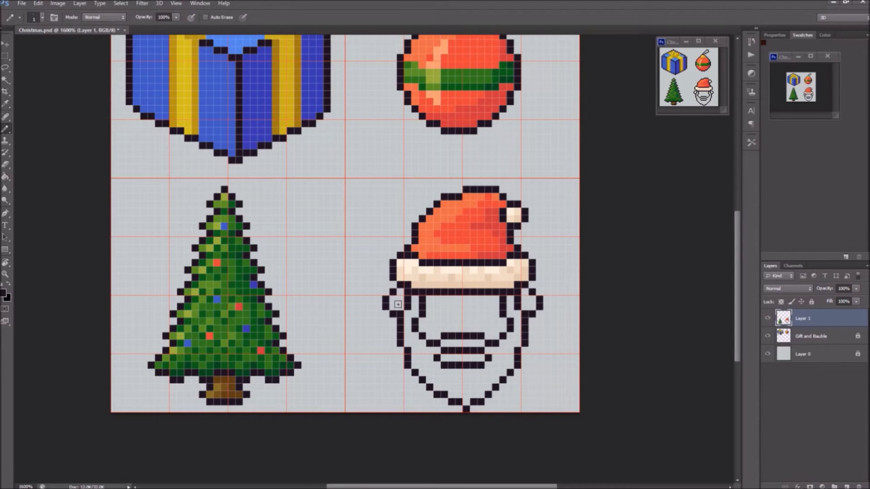
- Redraw Santa's left and right ears beside the beard, erasing and trimming stray pixels
key(e)
drag(395, 292, 388, 316)
drag(537, 292, 537, 314)
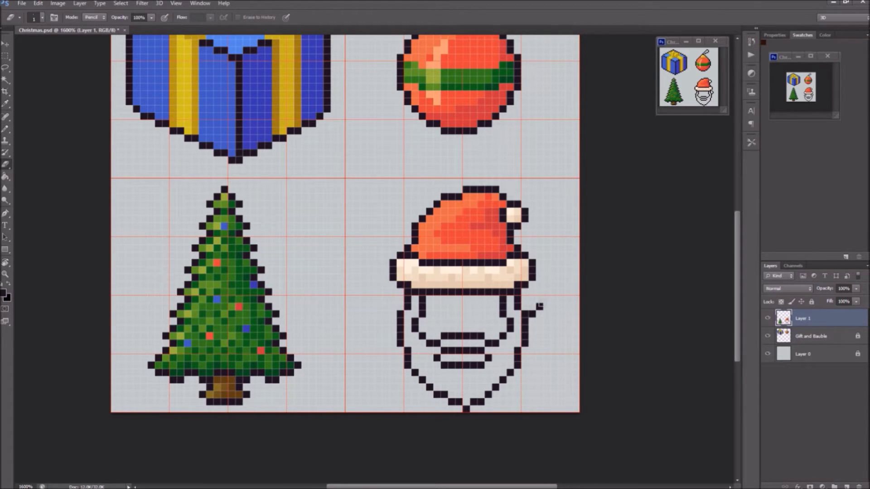
key(b)
drag(393, 298, 394, 314)
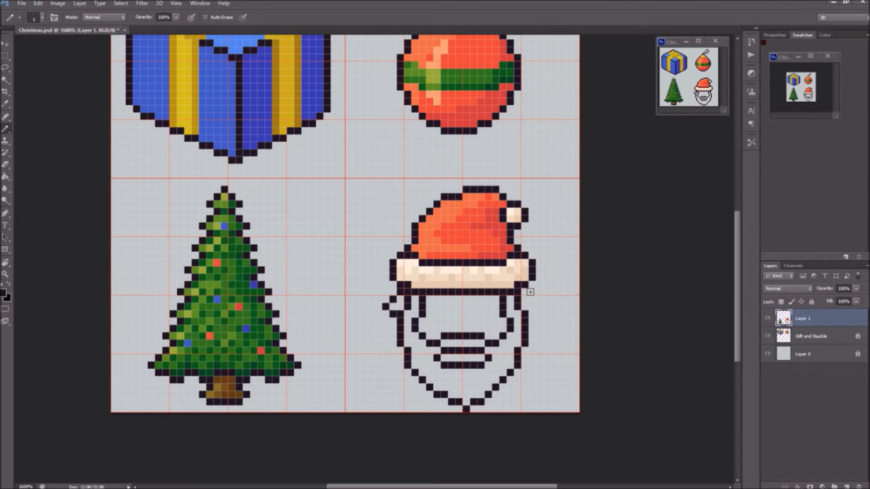
drag(524, 293, 531, 312)
key(e)
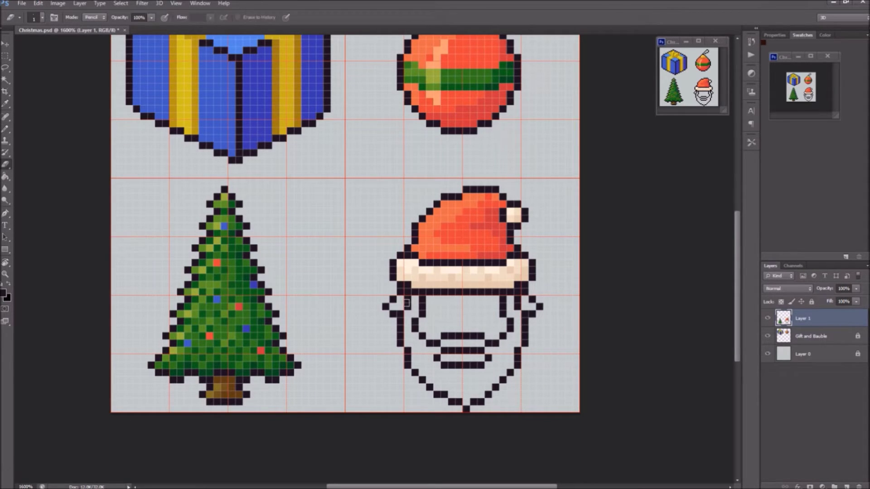
drag(408, 300, 400, 316)
drag(523, 299, 521, 314)
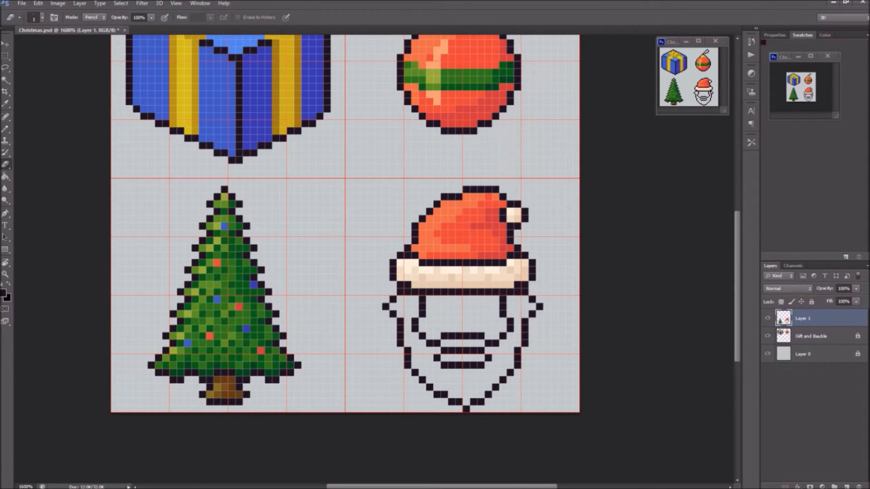
- Fill the beard beige and add lighter shading along its inner edge
key(i)
click(433, 277)
key(g)
click(437, 335)
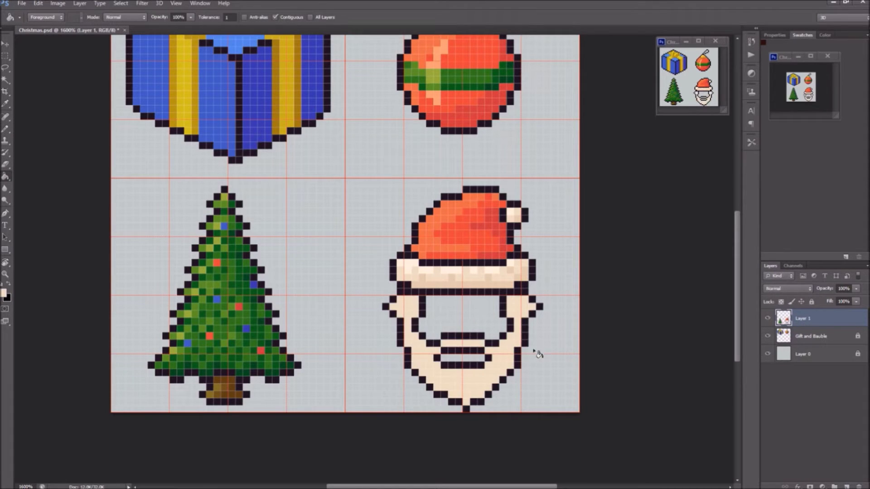
key(b)
mouse_move(401, 317)
mouse_down()
mouse_move(453, 390)
mouse_move(513, 310)
mouse_up()
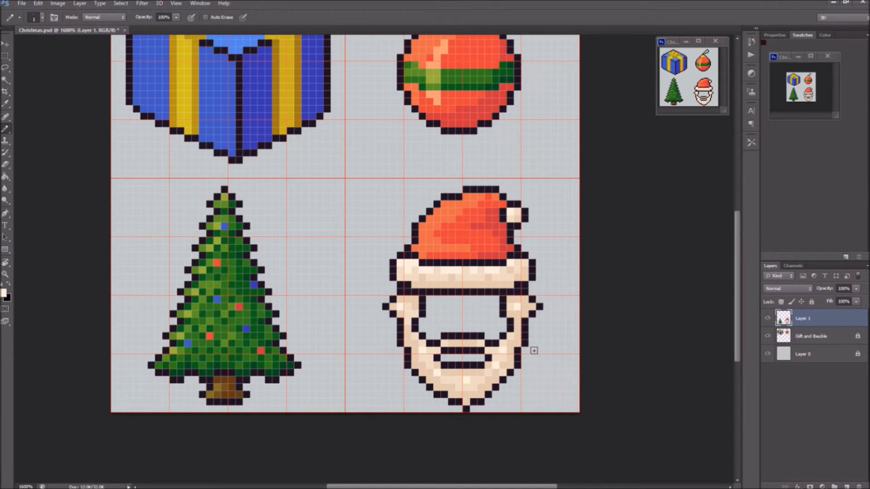
- Pick a pale pink and fill the face interior with it
click(4, 293)
drag(441, 232, 441, 134)
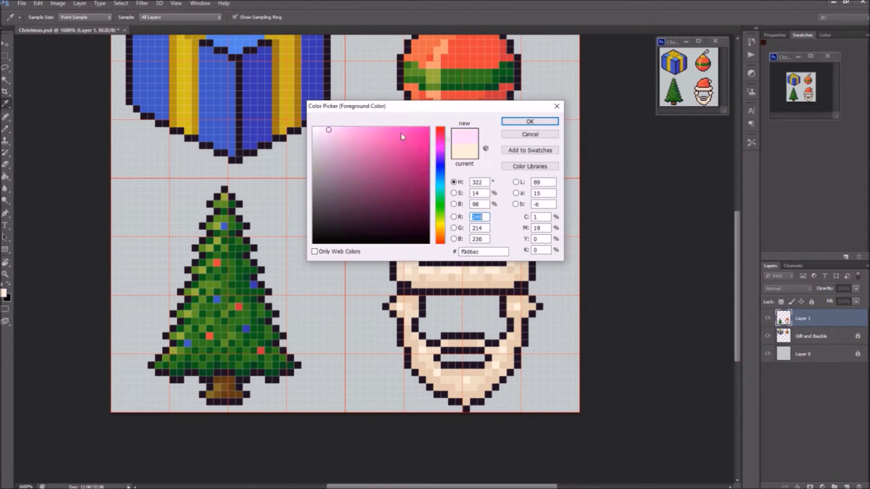
click(529, 121)
key(g)
click(460, 331)
- Adjust the skin colour to a warmer pink, then a slightly darker pink
click(5, 293)
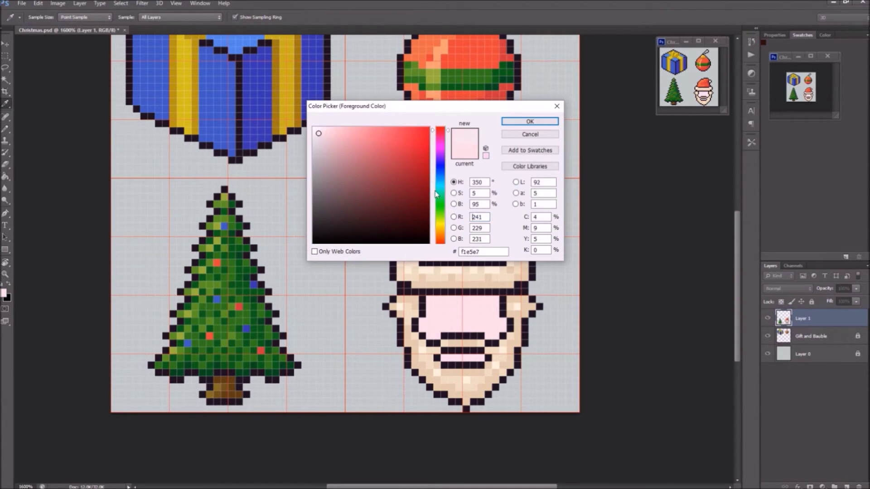
click(443, 240)
drag(318, 133, 327, 133)
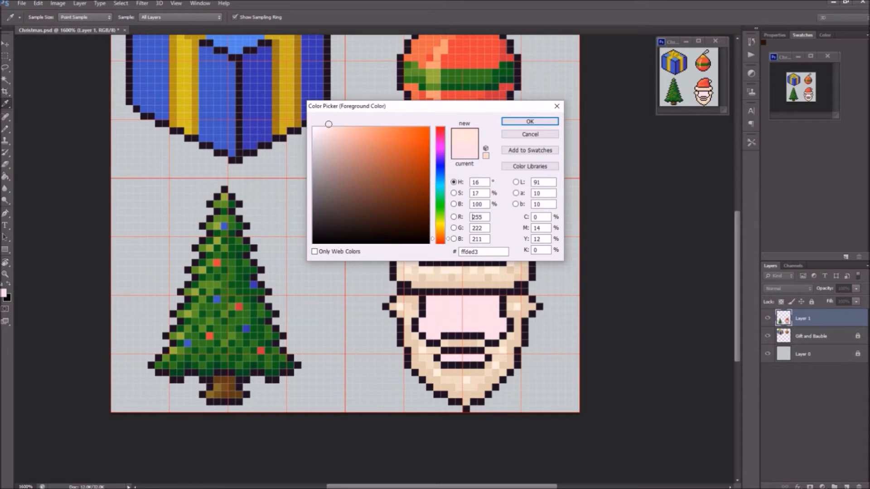
click(529, 122)
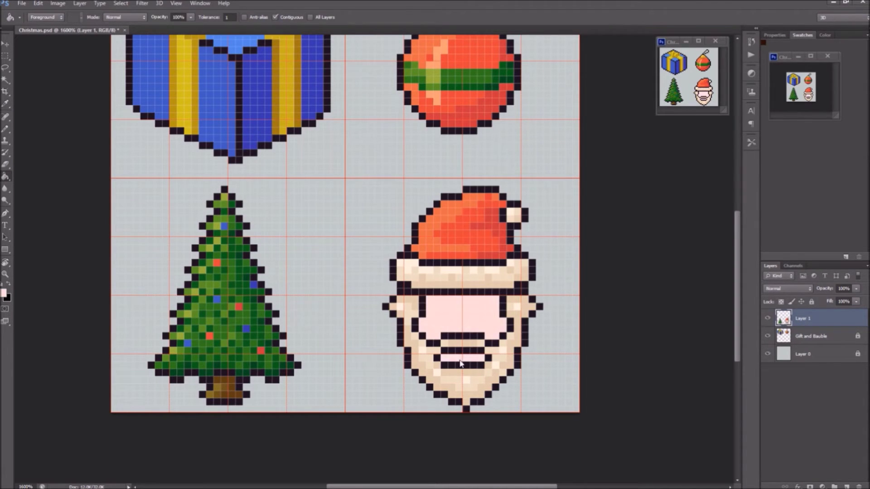
key(b)
click(5, 293)
click(331, 136)
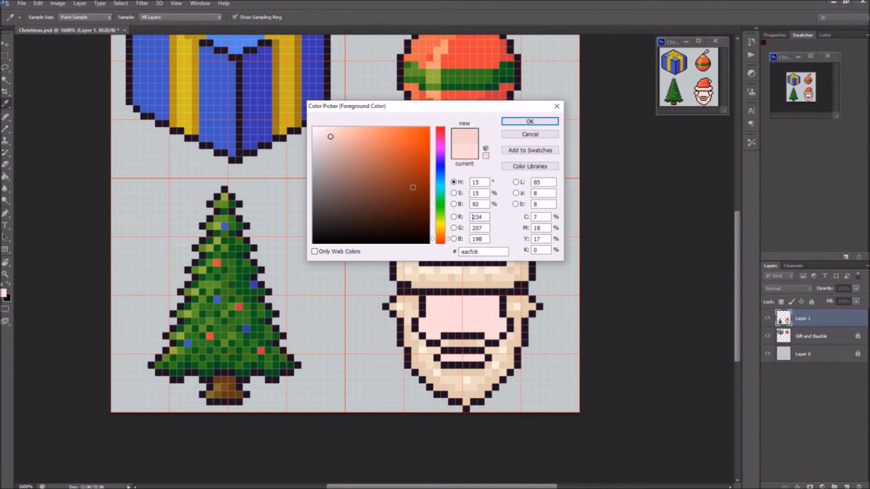
click(529, 121)
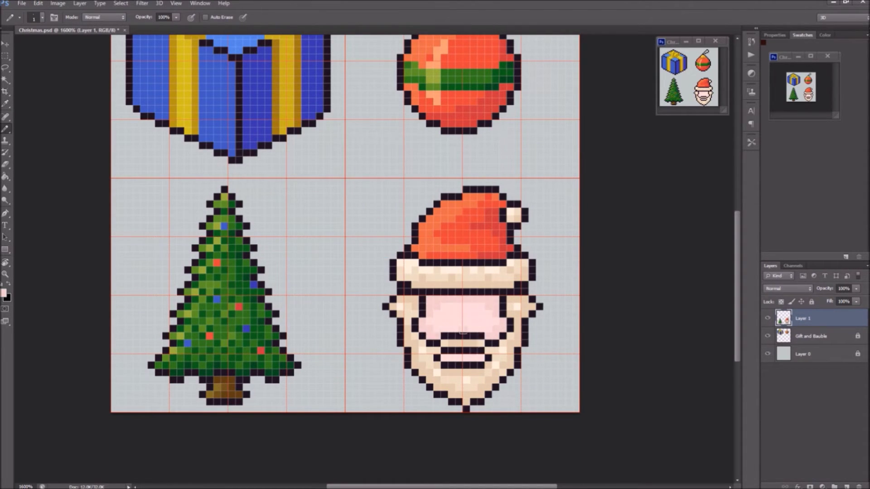
- Draw Santa's closed eyes and nose in black, removing the trial eyebrow pixels
click(476, 322)
click(462, 329)
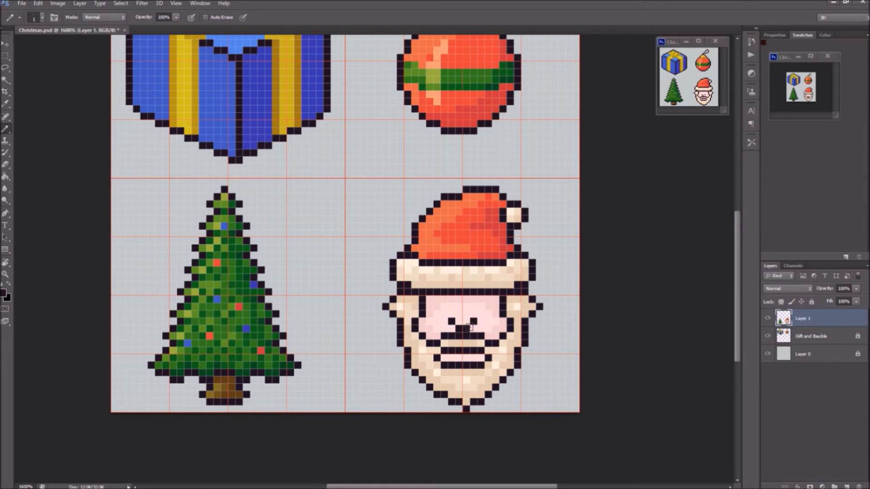
click(442, 299)
click(450, 300)
key(ctrl+alt+z)
key(ctrl+alt+z)
key(ctrl+alt+z)
mouse_move(432, 305)
mouse_down()
mouse_move(488, 305)
mouse_move(490, 315)
mouse_move(444, 308)
mouse_up()
click(457, 315)
key(ctrl+alt+z)
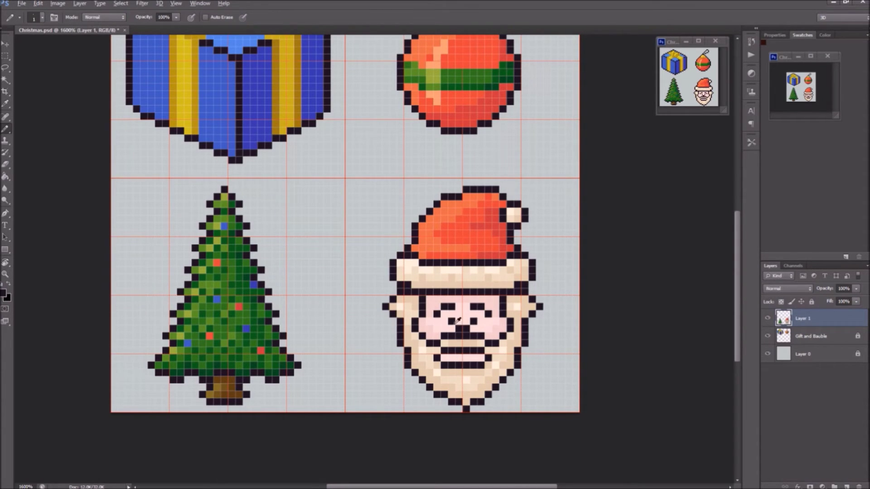
- Fill darker pink shading on the face, then sample the face pink
click(6, 293)
click(360, 130)
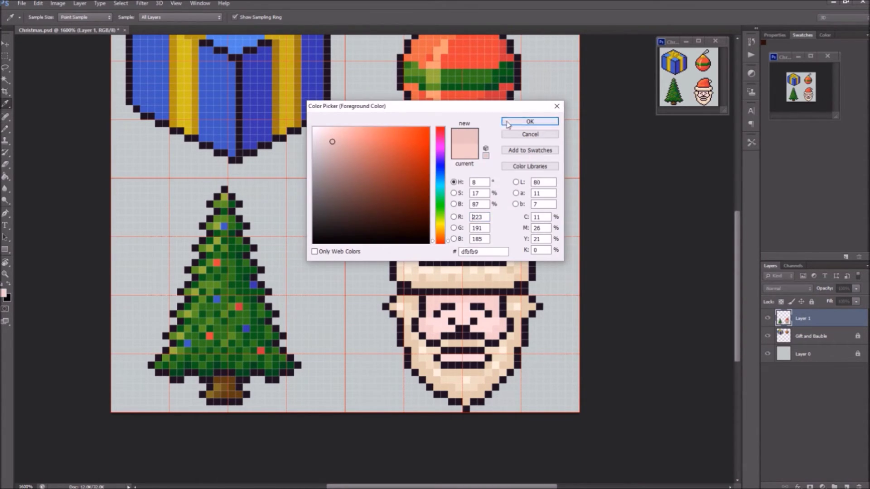
key(Return)
key(g)
key(g)
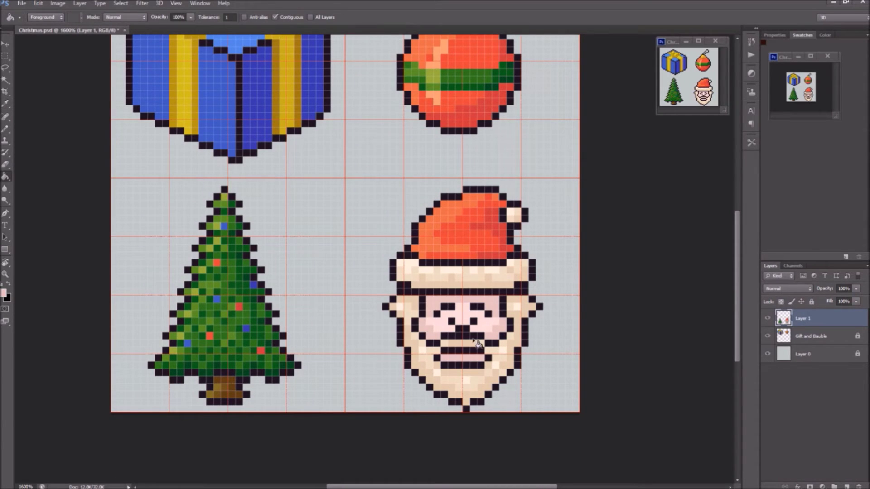
key(b)
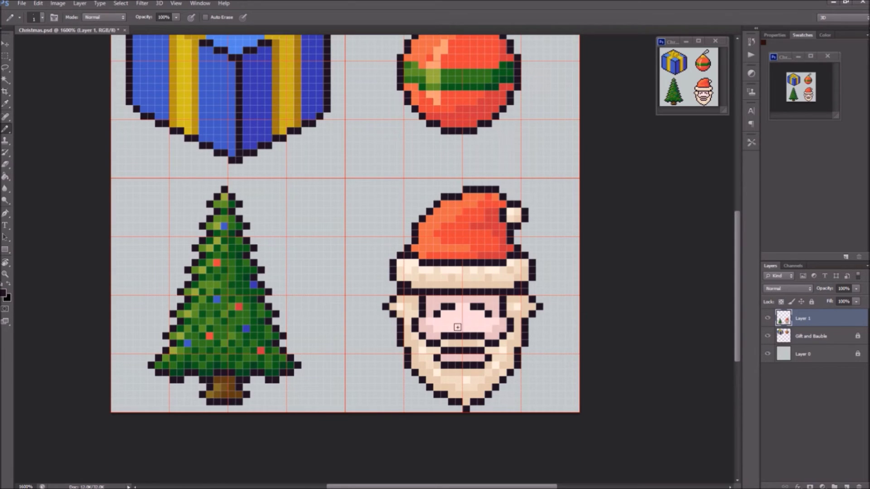
key(i)
click(457, 327)
- Turn the sampled face pink into a rosier cheek pink for the cheeks and mouth
click(4, 293)
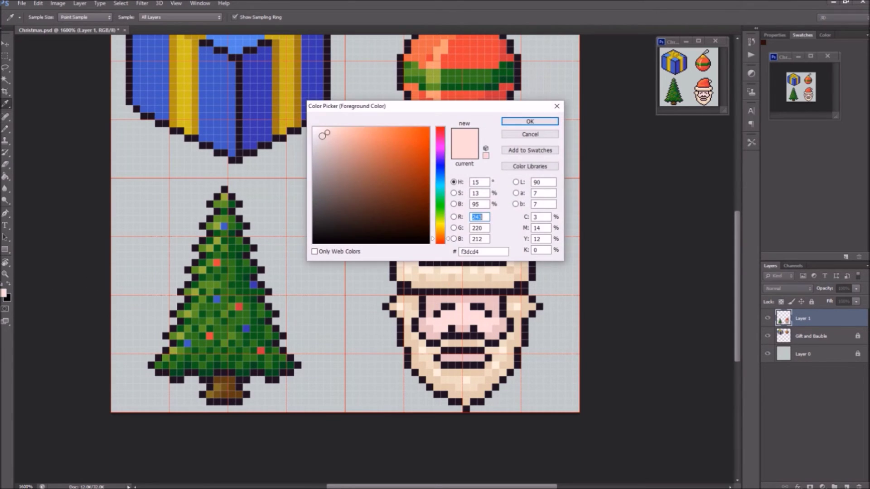
click(529, 121)
key(b)
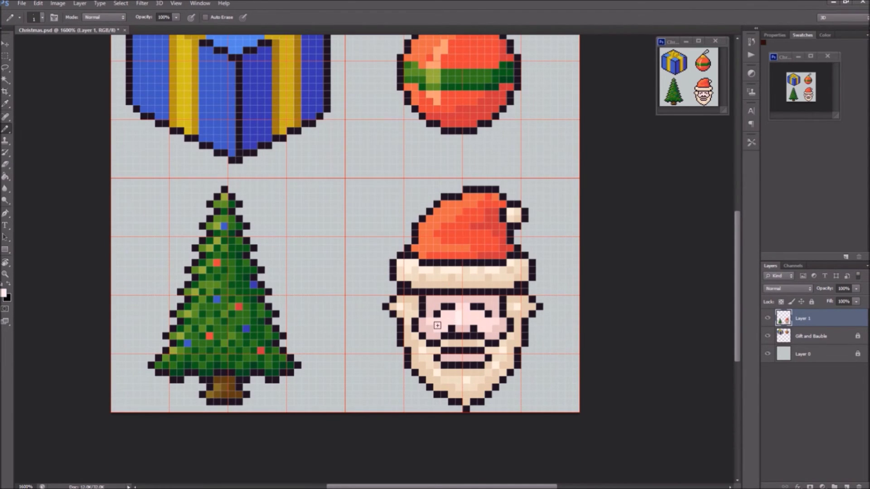
click(6, 292)
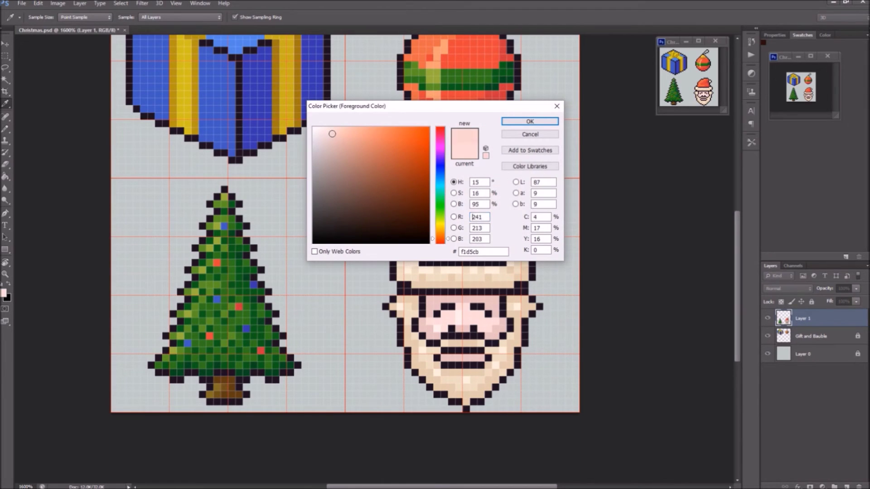
key(Return)
click(5, 293)
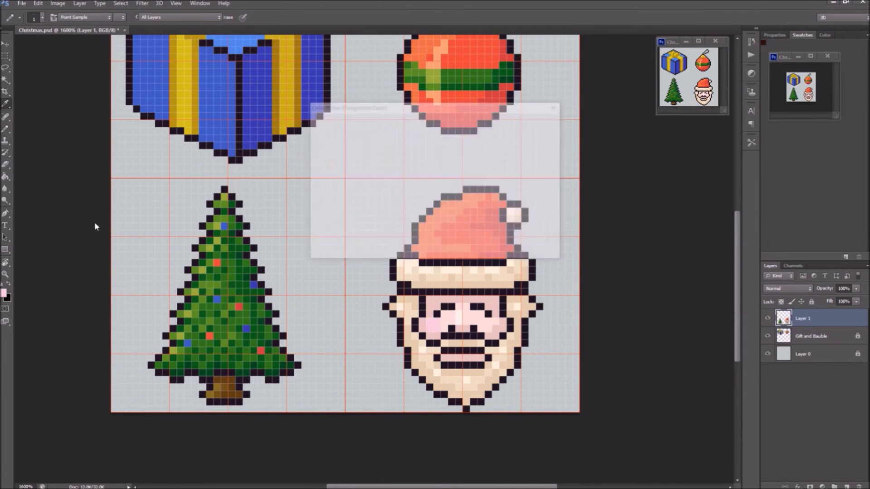
click(529, 121)
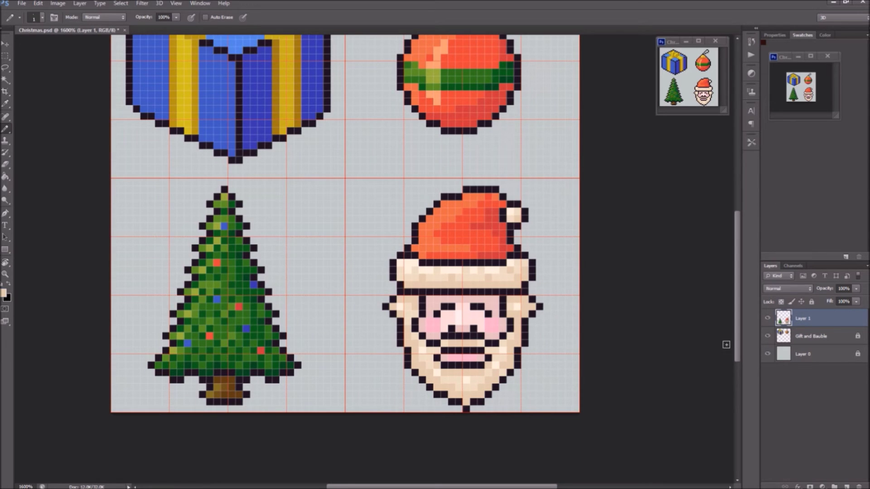
- Hide the grid overlays with Ctrl+H and switch to the Zoom tool
key(ctrl+h)
key(z)
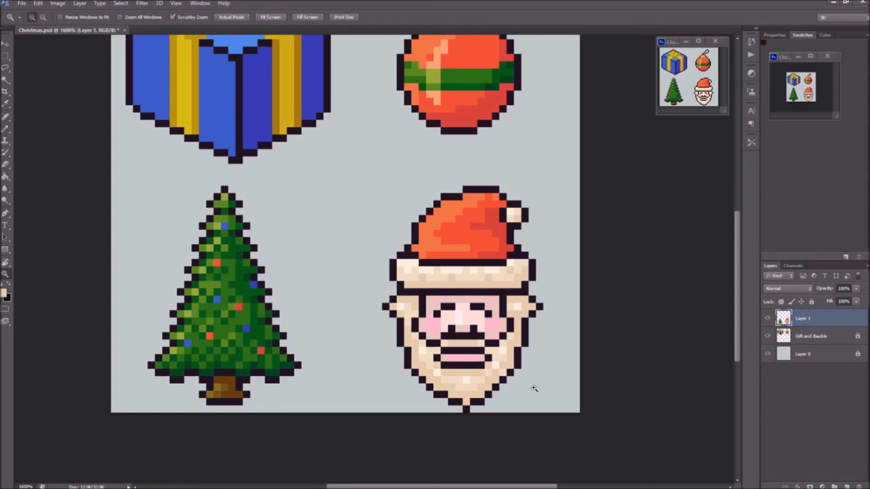